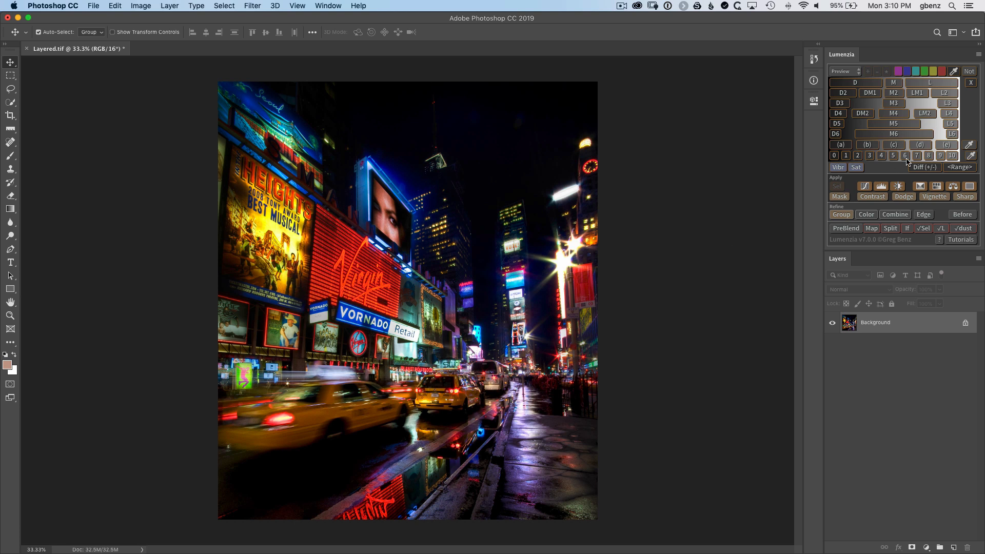
Preview the L3 lights mask and adjust its precision to 3.75 with the local layer's curve displayed.
click(948, 104)
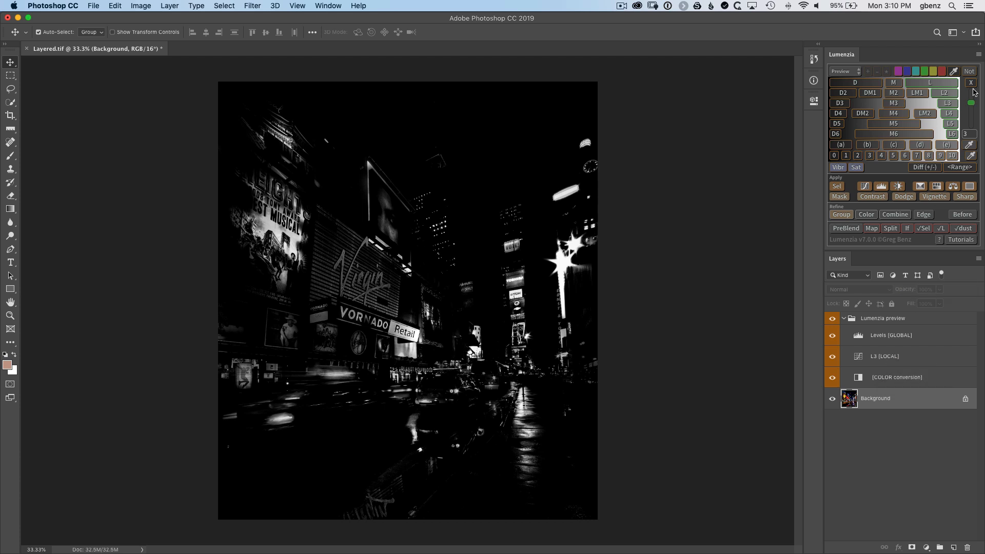
drag(972, 104, 975, 115)
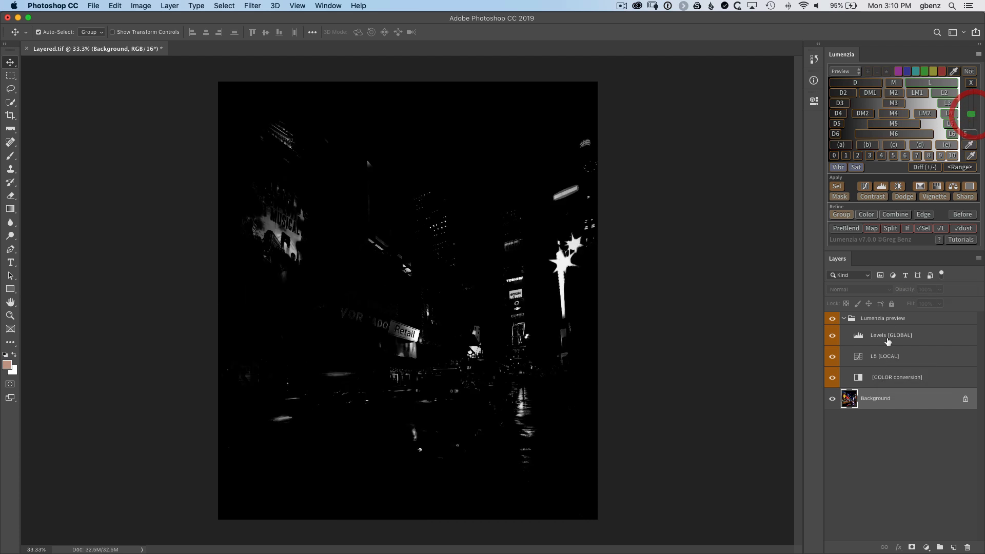
click(854, 356)
double_click(849, 352)
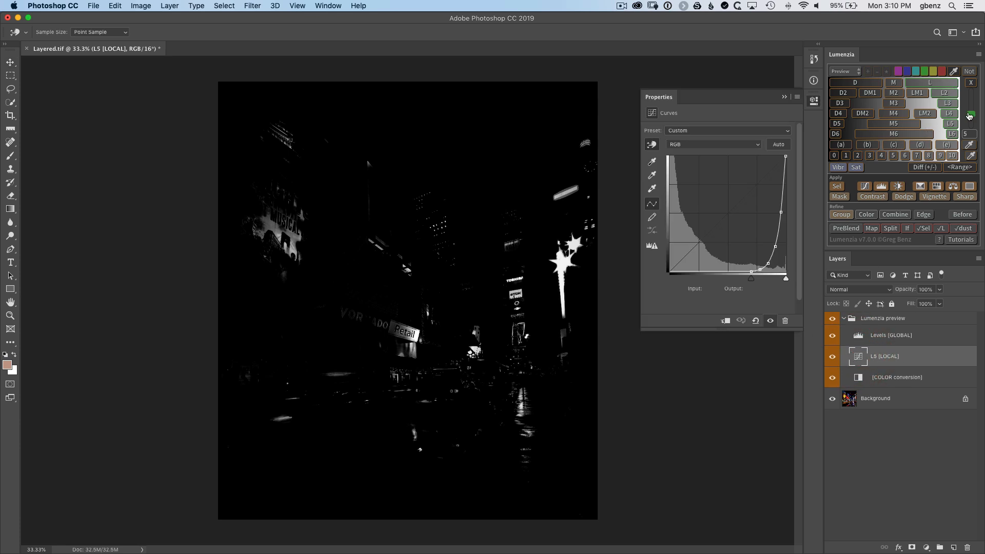
mouse_move(969, 112)
mouse_down()
mouse_move(970, 91)
mouse_move(979, 125)
mouse_up()
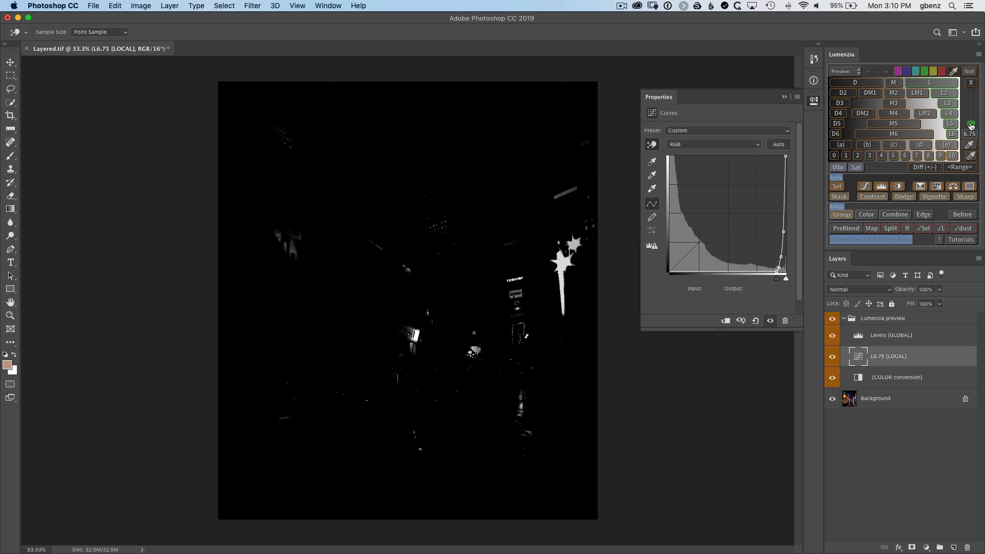
drag(971, 126, 972, 107)
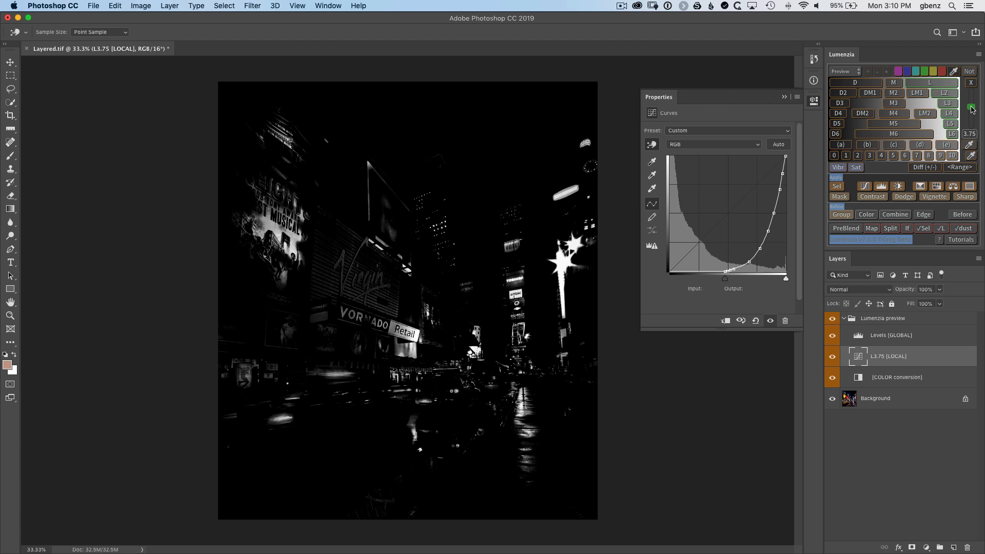
Check the preview's global Levels layer and set Yellows to 187 in the color conversion layer.
click(858, 337)
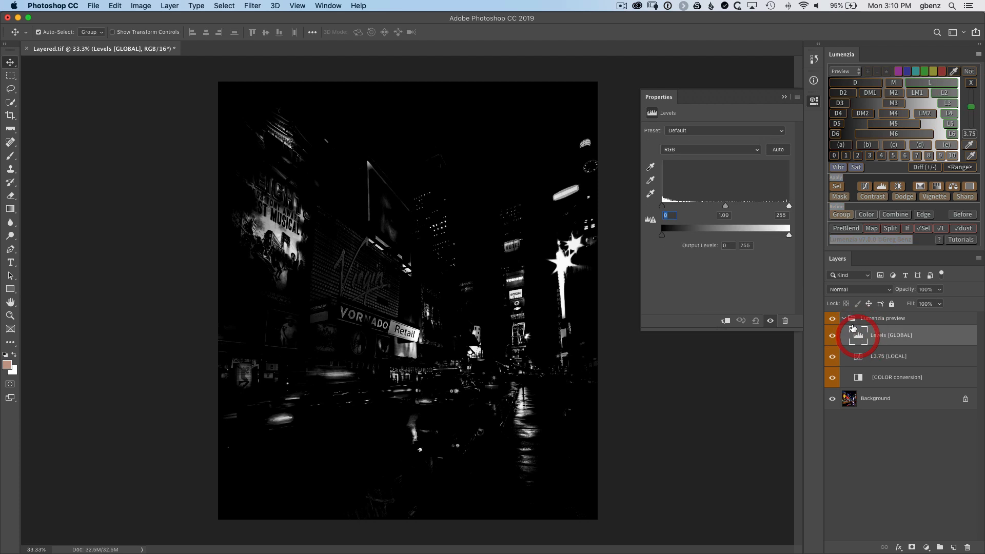
click(859, 378)
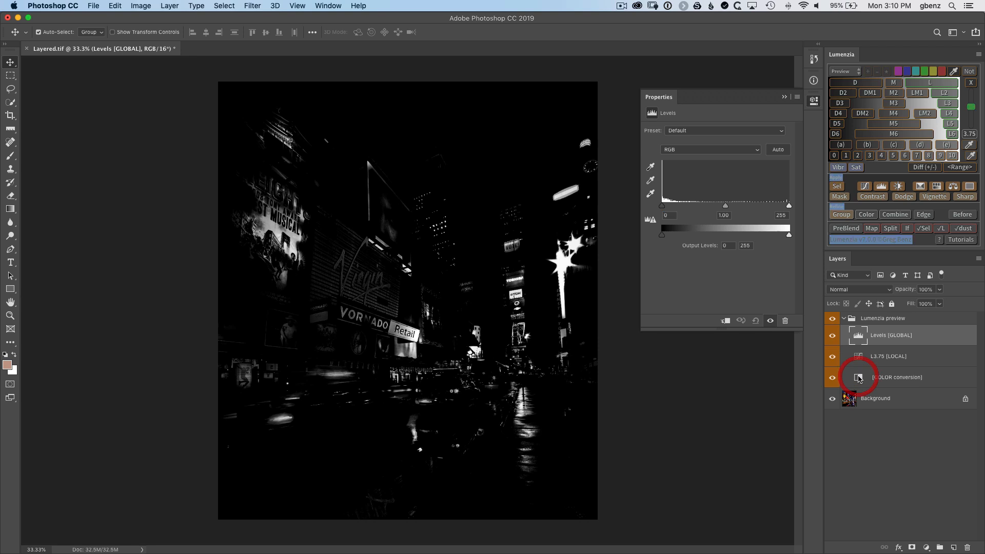
drag(729, 189, 756, 186)
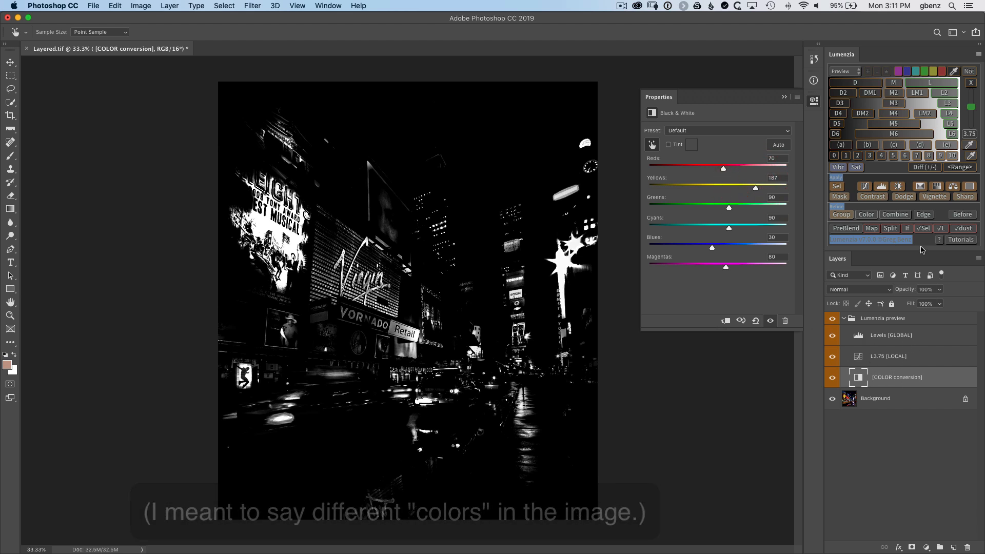
Display the local curve layer, vary the lights mask's precision through 2.25, 3.5 and 4.75, and set it to exactly 3.
click(857, 358)
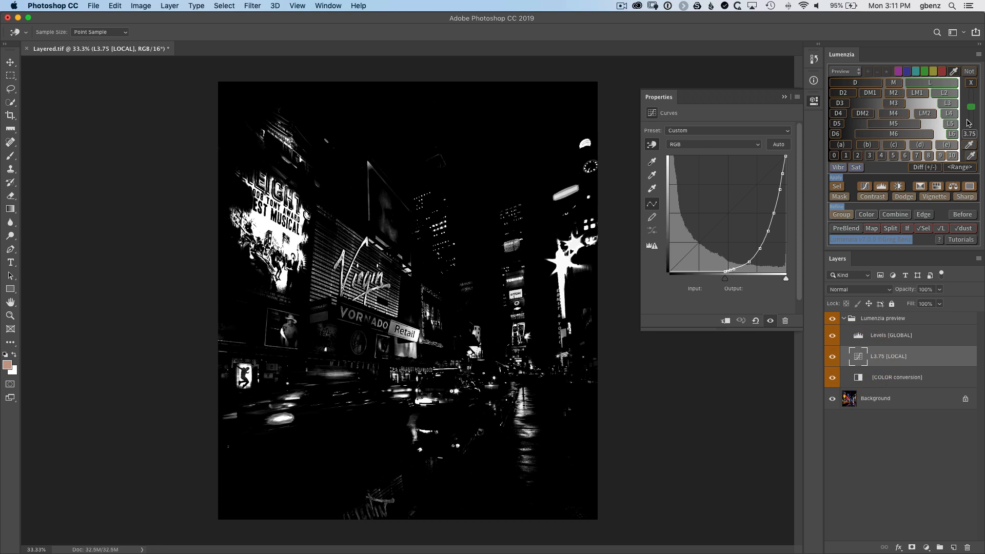
mouse_move(972, 108)
mouse_down()
mouse_move(971, 119)
mouse_move(972, 103)
mouse_up()
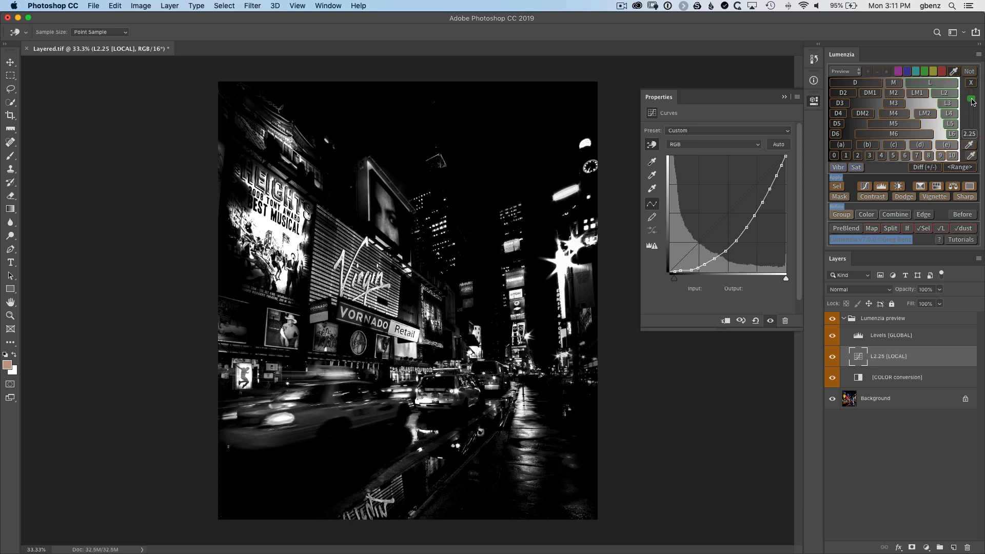
click(973, 108)
click(971, 114)
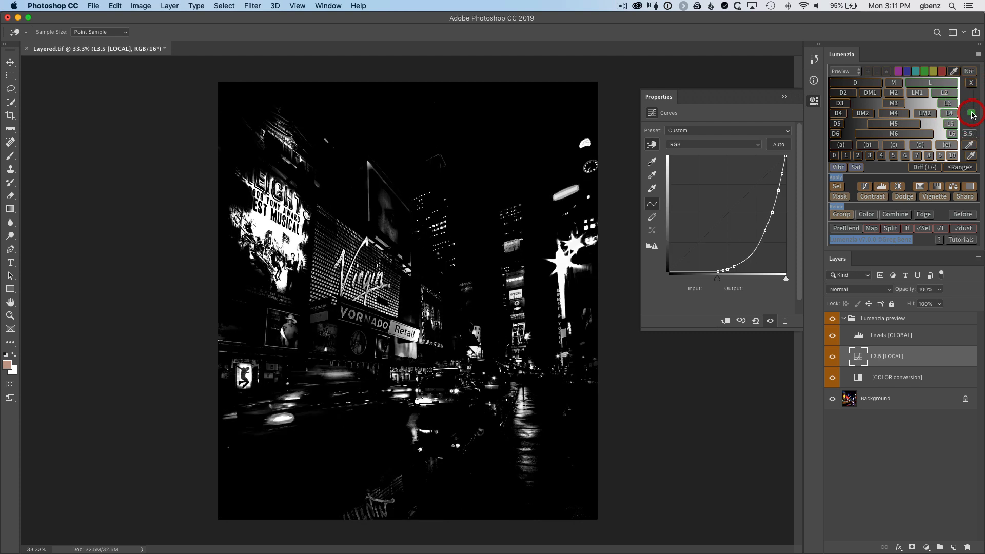
click(968, 133)
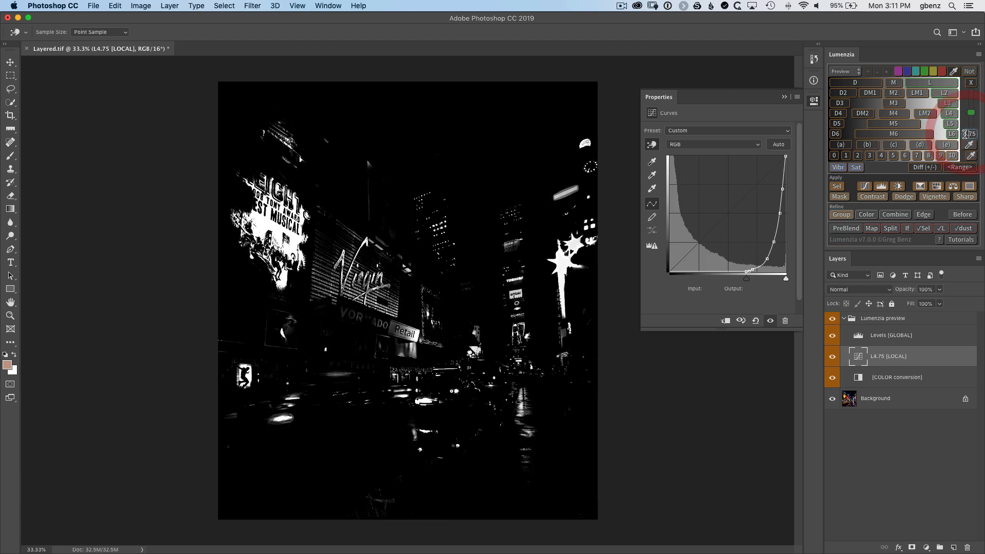
drag(964, 134, 977, 134)
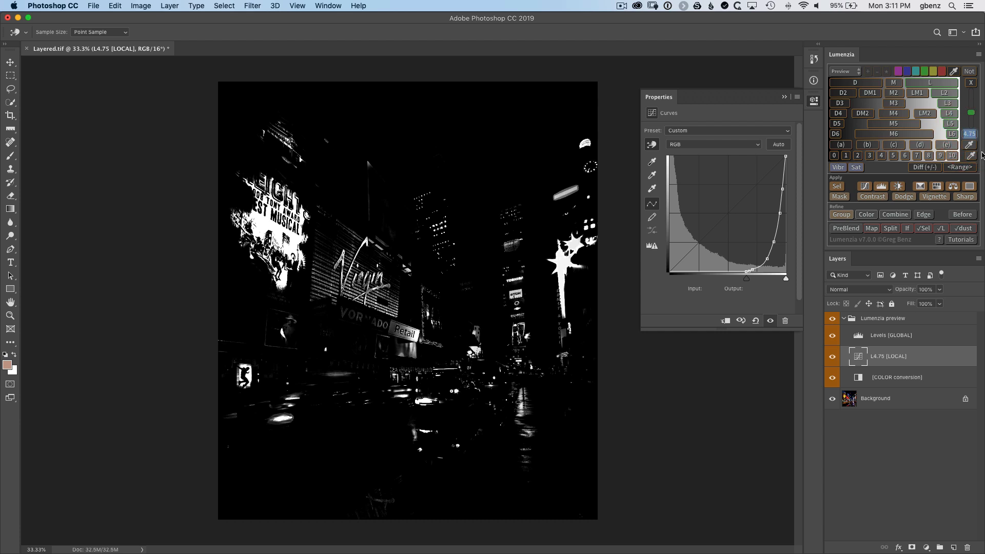
text(3)
key(Return)
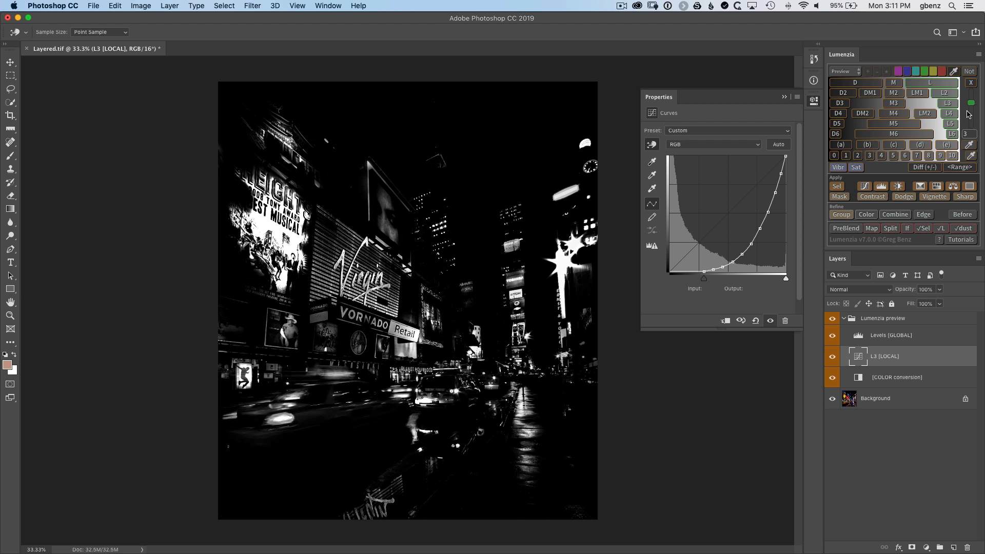
Turn on tool tips and tool tips on sliders in the tips options, turn both back off, and accept the settings.
click(979, 55)
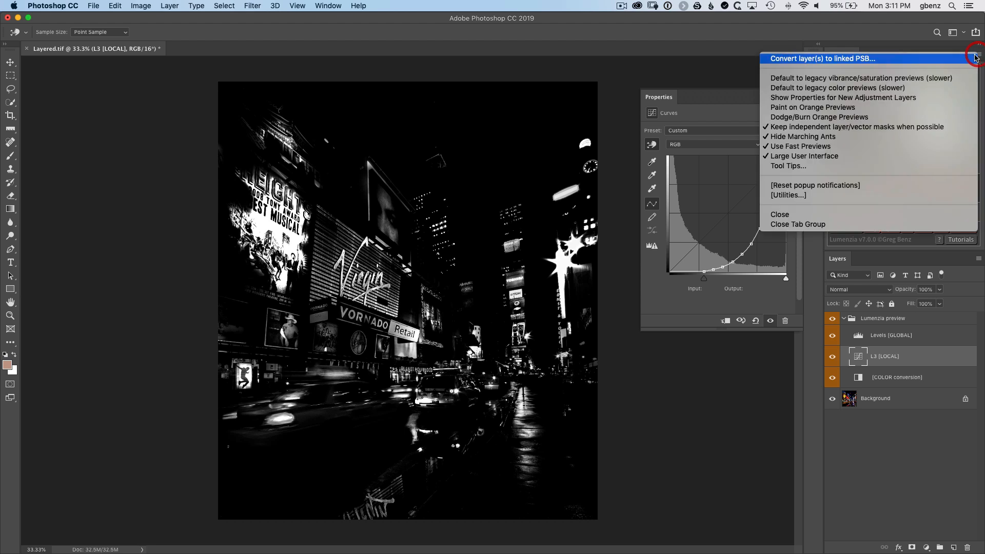
click(849, 166)
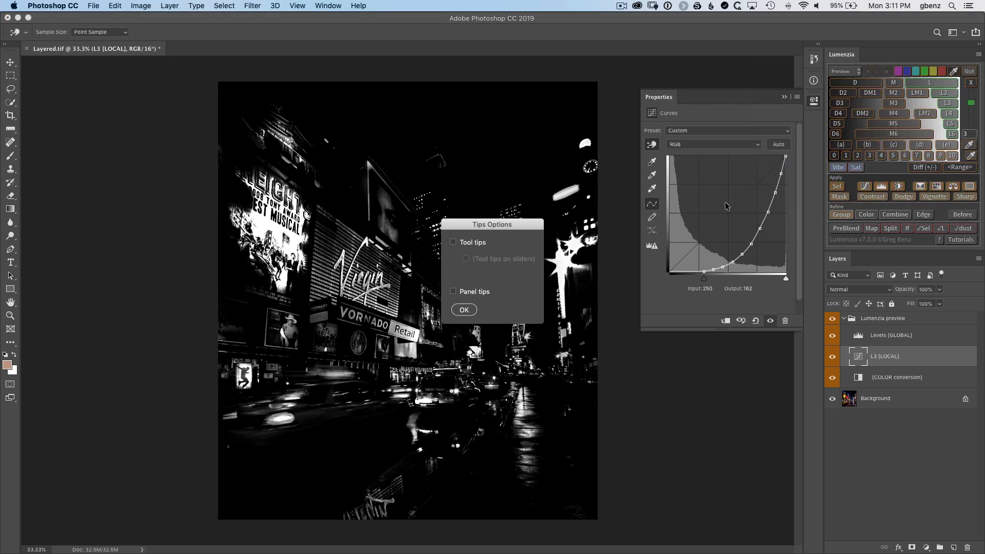
click(467, 244)
mouse_move(490, 263)
click(477, 261)
click(477, 261)
click(469, 246)
click(466, 311)
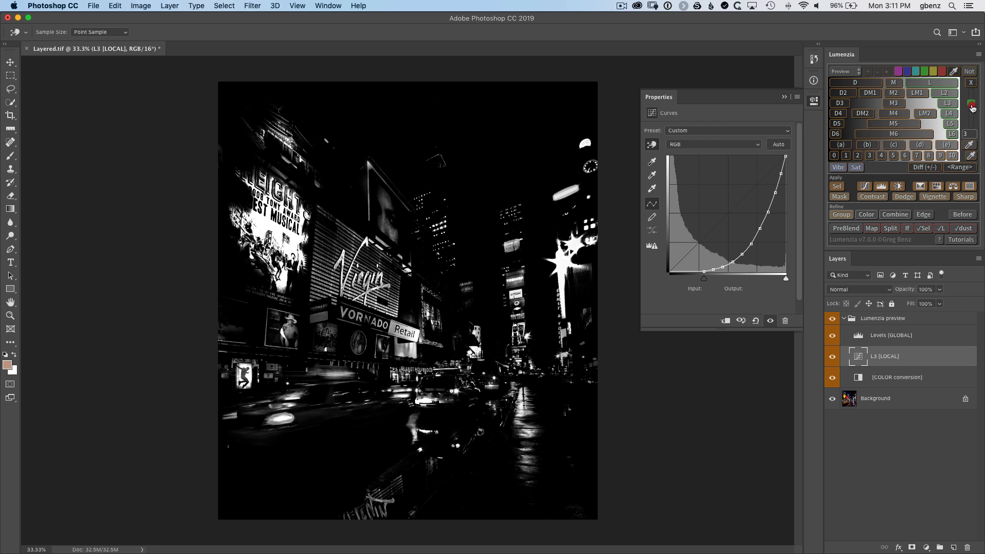
Preview the M3 midtones mask with its precision adjusted to 2, and the D3 darks mask with its precision raised to 7.
mouse_move(973, 107)
mouse_down()
mouse_move(971, 119)
mouse_move(971, 103)
mouse_up()
click(894, 103)
click(971, 105)
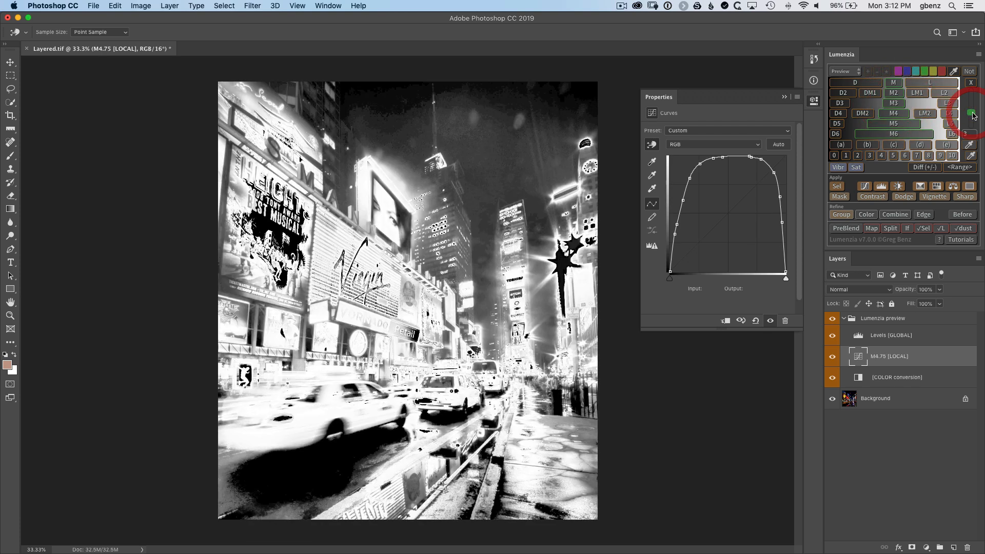
drag(973, 103, 972, 98)
click(970, 97)
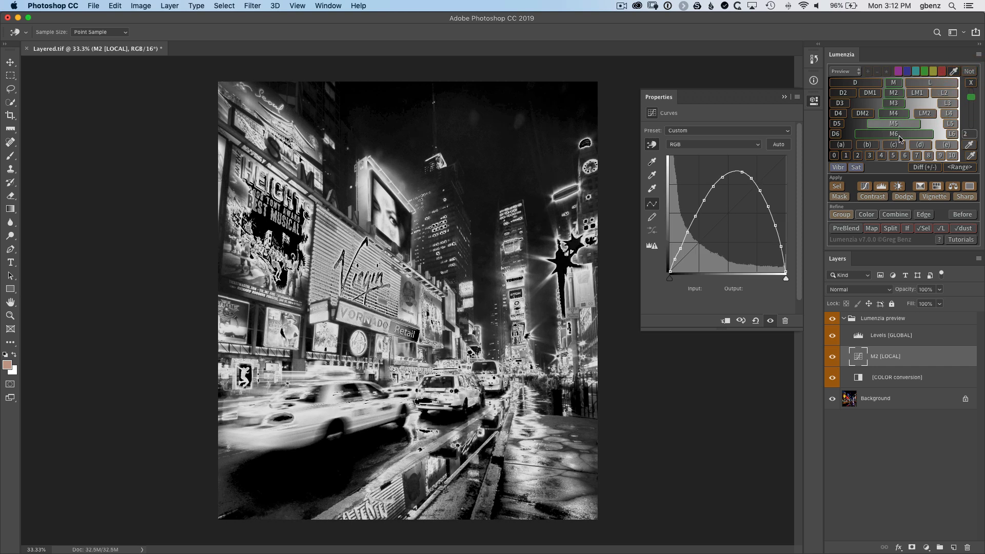
click(843, 103)
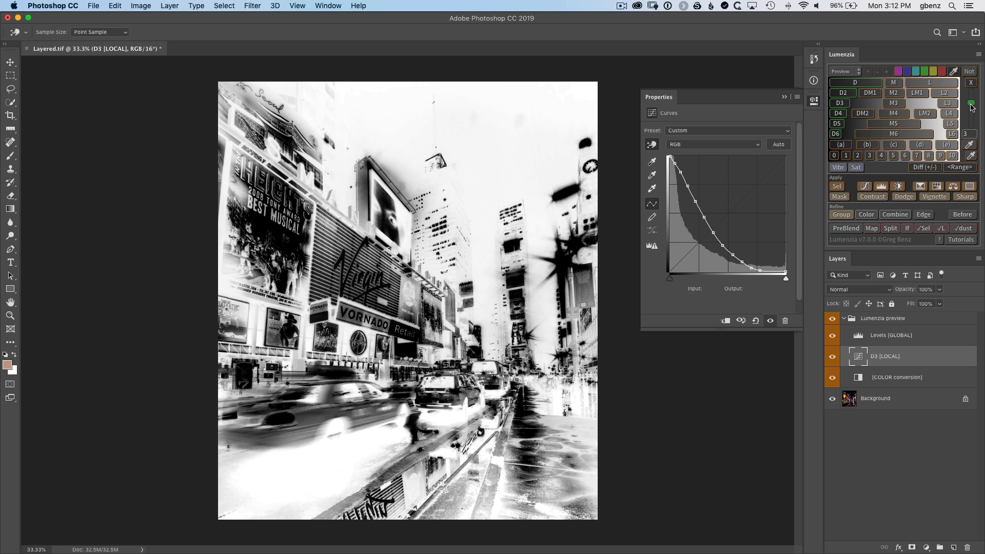
drag(972, 107, 973, 133)
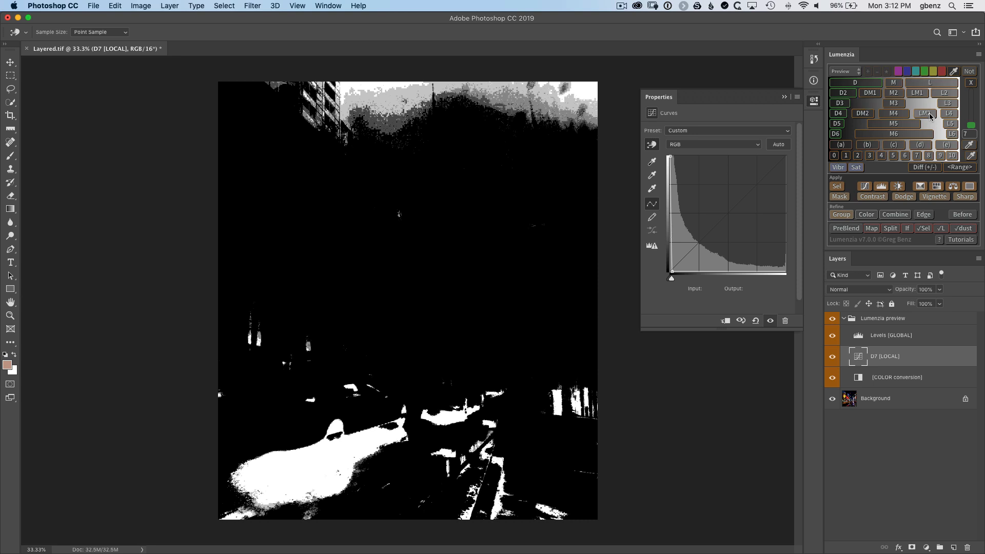
Preview the LM1 mask and vary its precision through 115, 30 and 110 to 135 with the global Levels layer displayed.
click(921, 94)
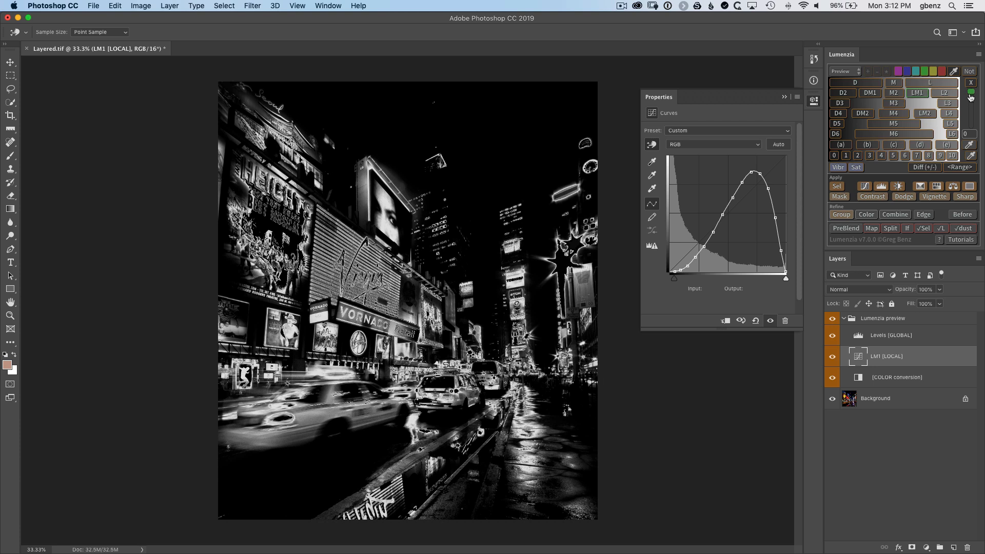
drag(972, 97, 972, 122)
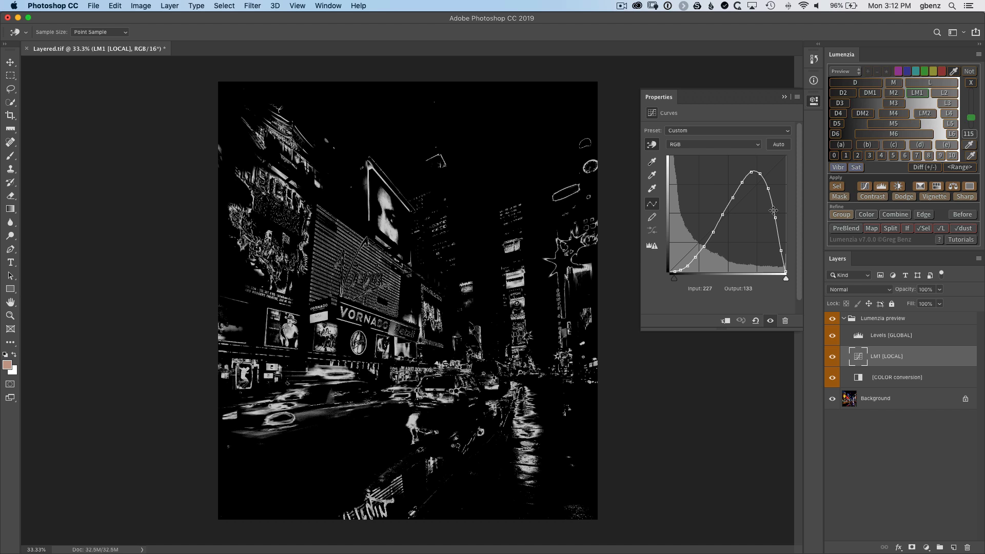
click(858, 338)
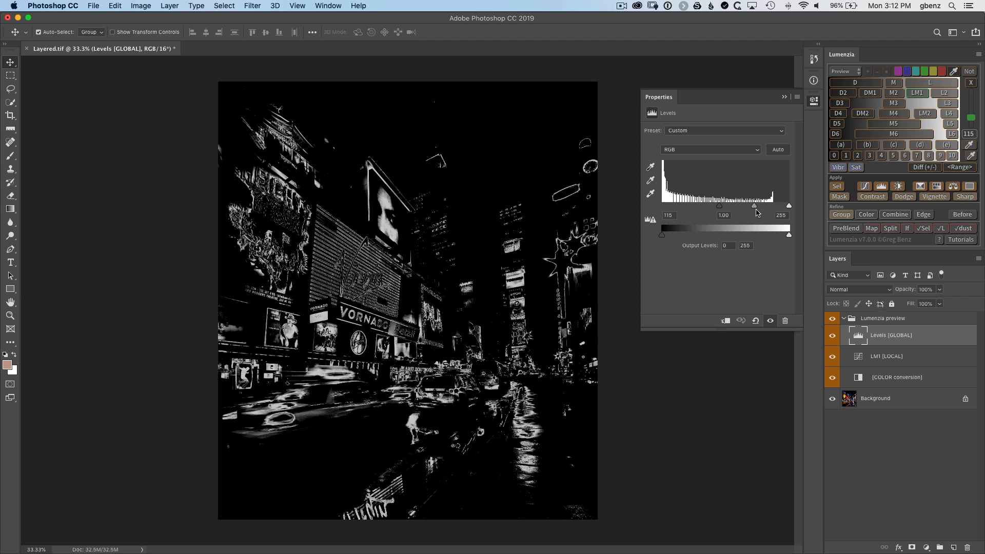
drag(971, 118, 971, 97)
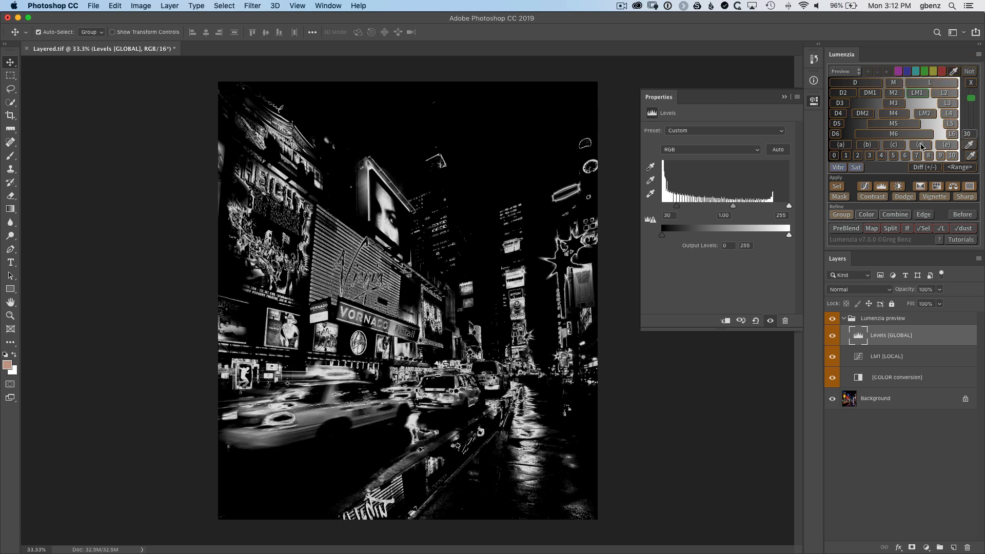
drag(972, 104, 974, 119)
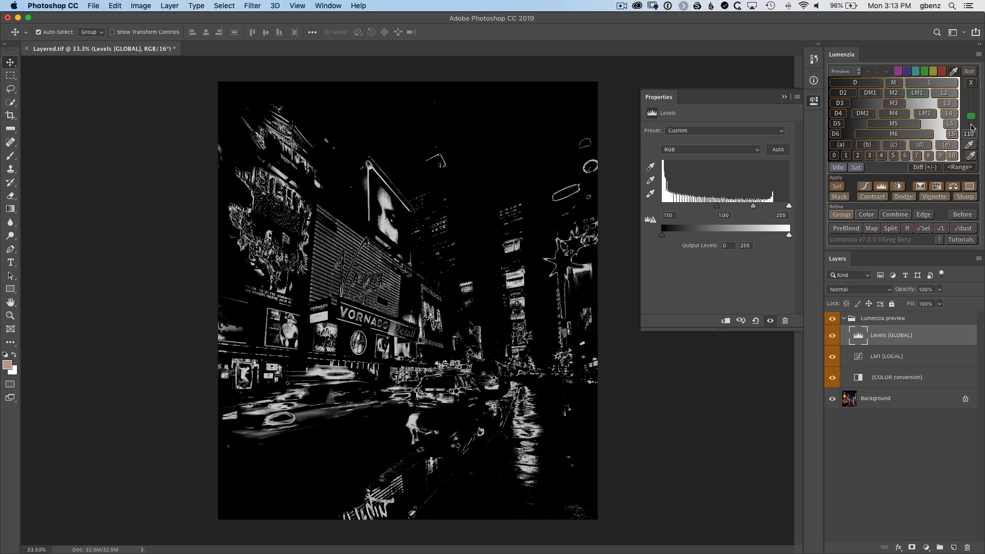
click(971, 124)
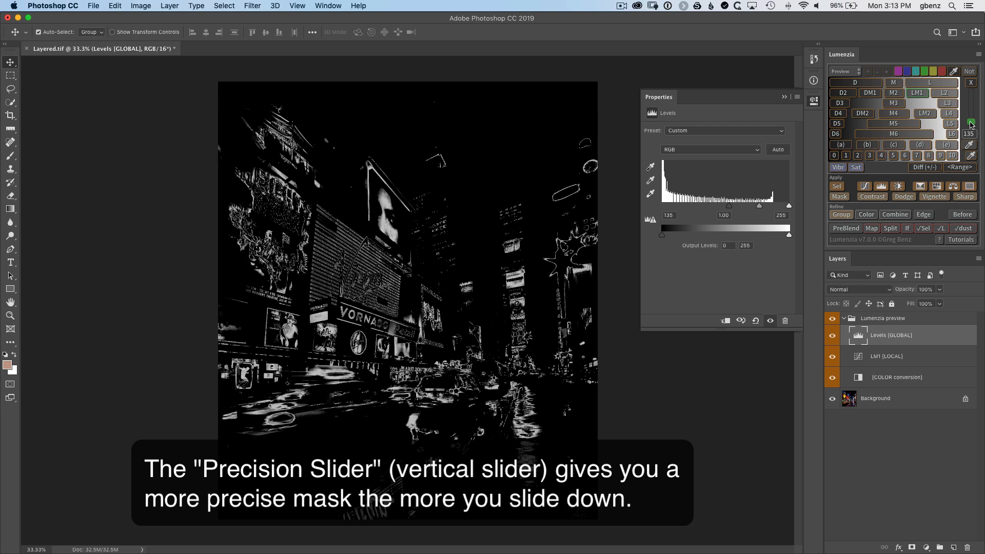
Switch the preview to the L lights mask and raise its precision to 5.25.
click(944, 85)
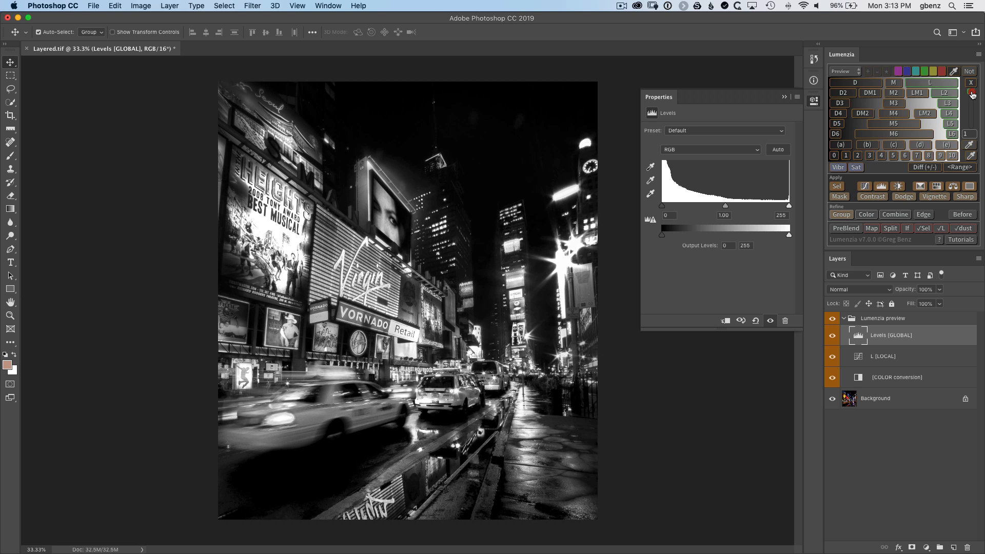
drag(972, 95, 973, 118)
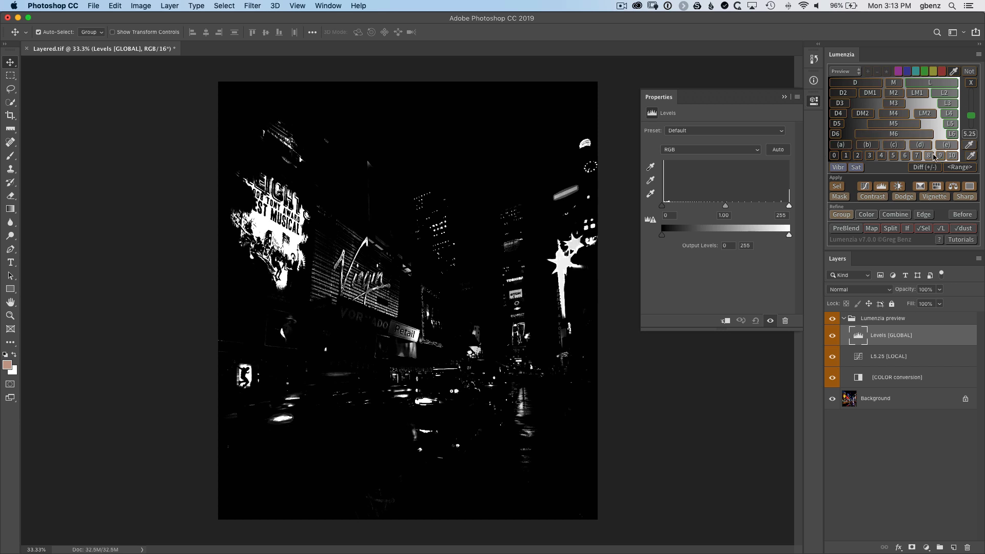
Preview the zone 5 mask, narrow and widen its range with its curve displayed, and shift the mask to zone 6.
click(895, 157)
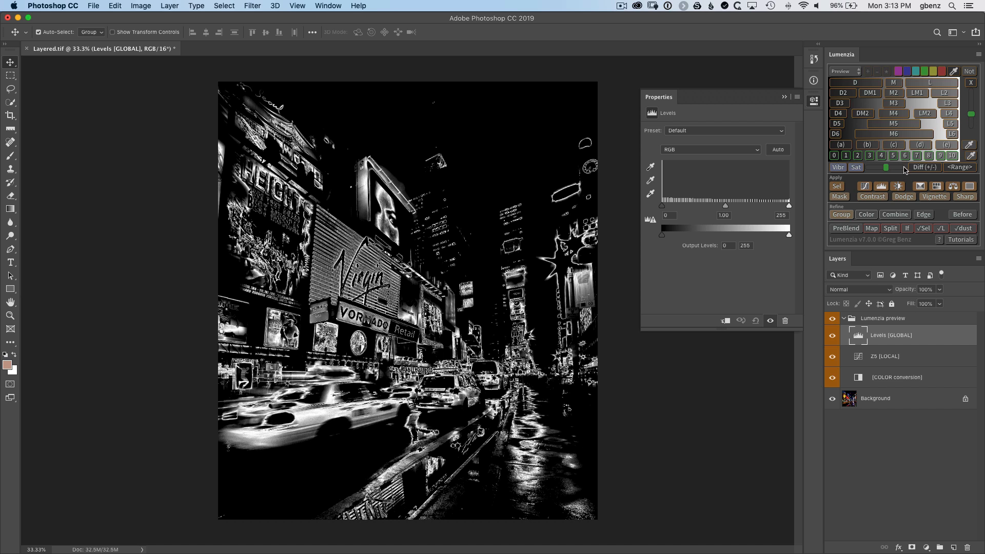
click(861, 359)
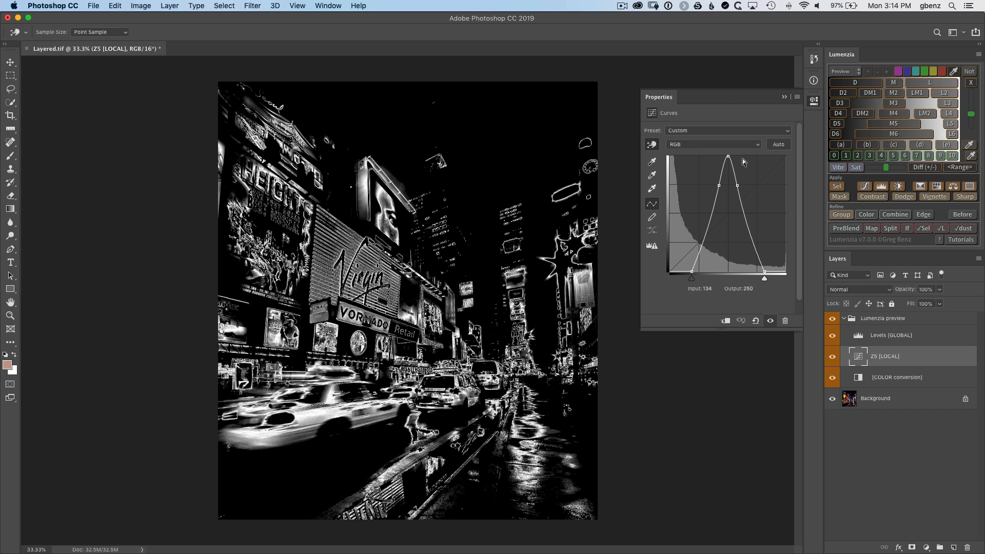
drag(972, 115, 973, 122)
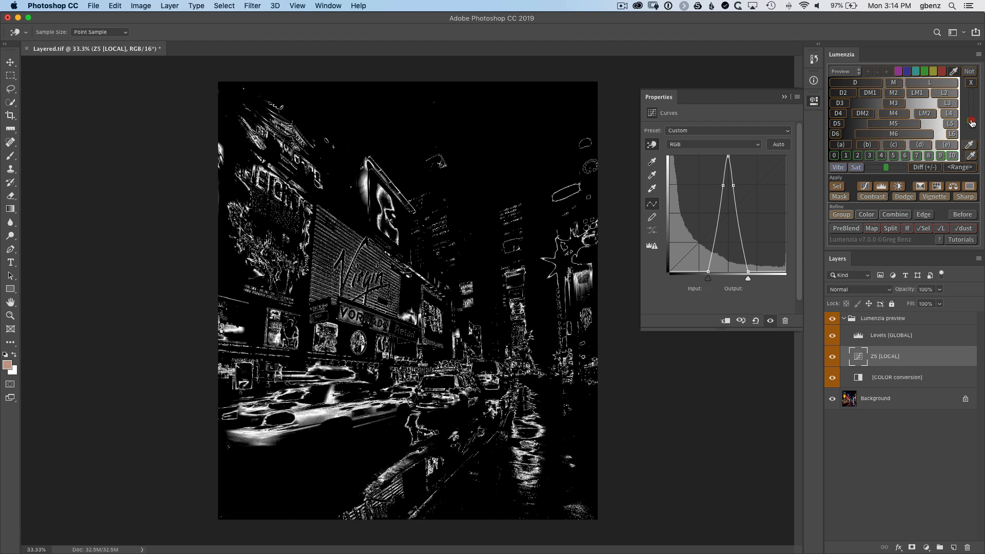
drag(973, 122, 971, 97)
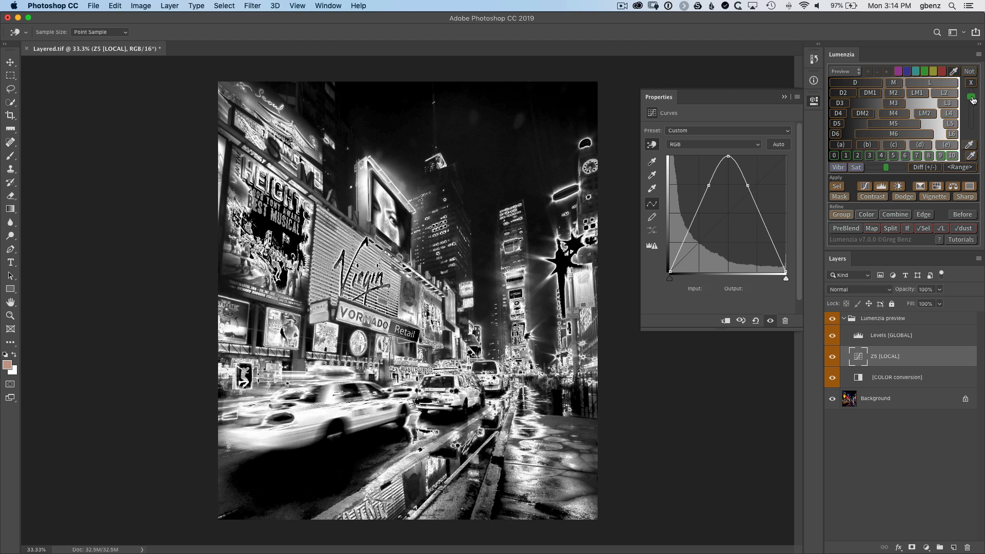
drag(973, 100, 972, 117)
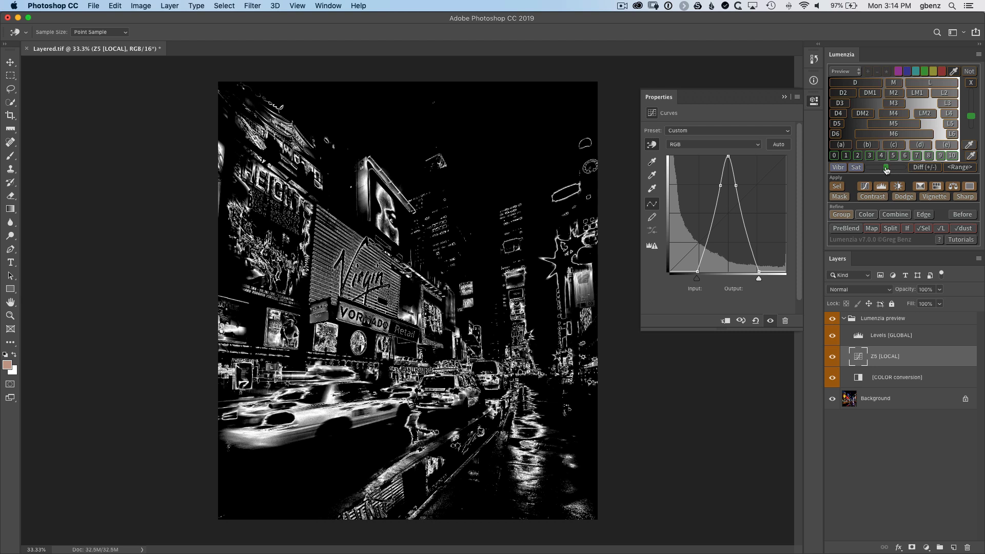
drag(887, 169, 891, 169)
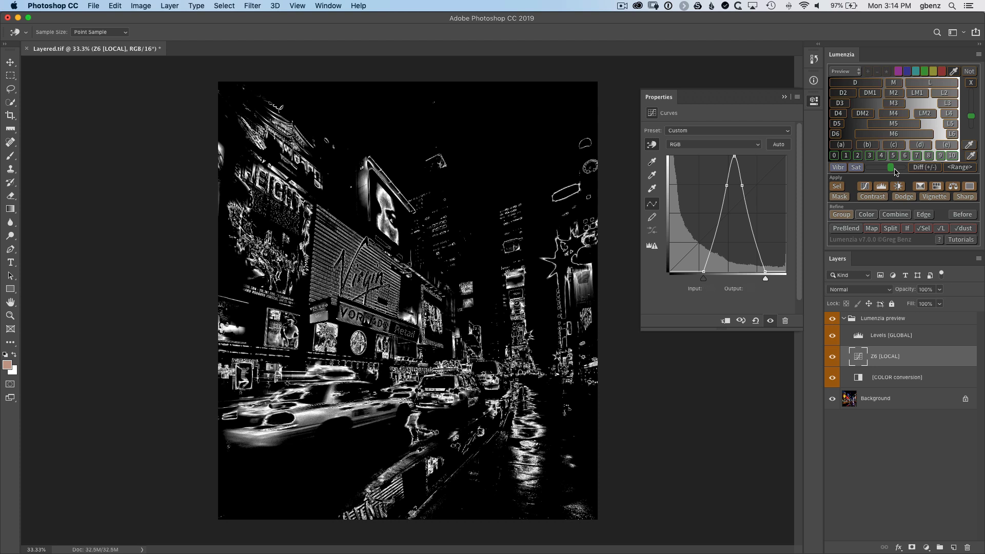
Shift the zone mask up to zone 7 and down to zone 3, nudging it slightly toward lighter tones.
drag(892, 172, 903, 171)
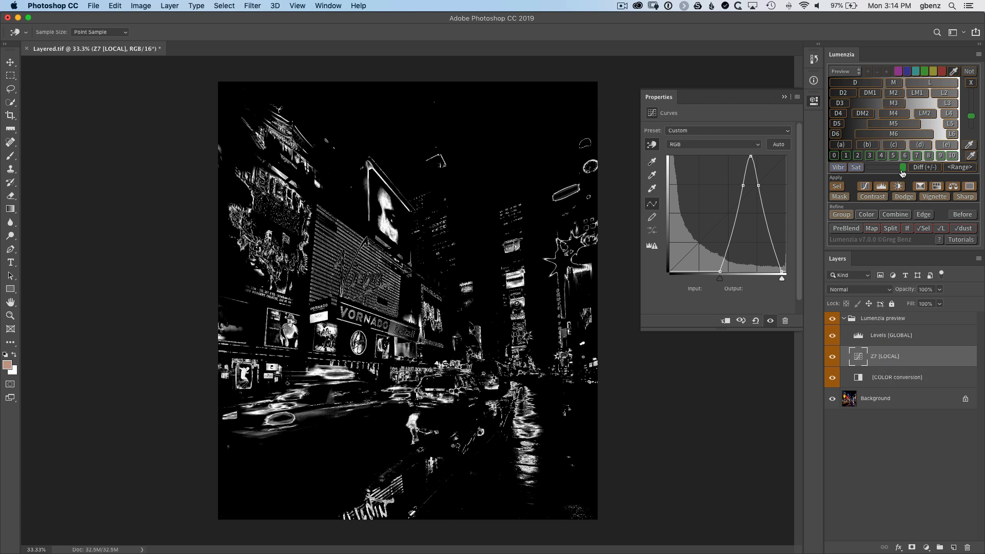
drag(903, 173, 868, 172)
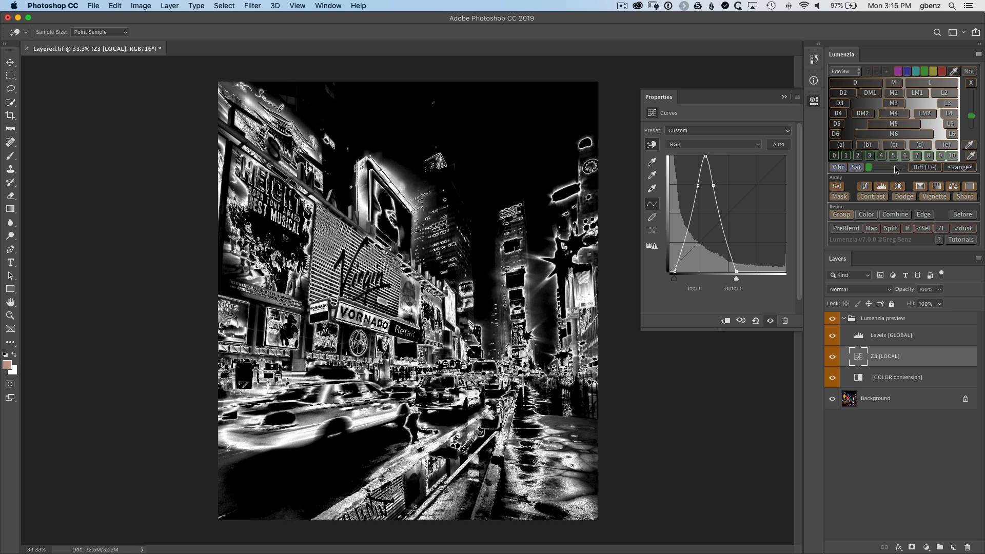
click(869, 169)
drag(873, 169, 871, 169)
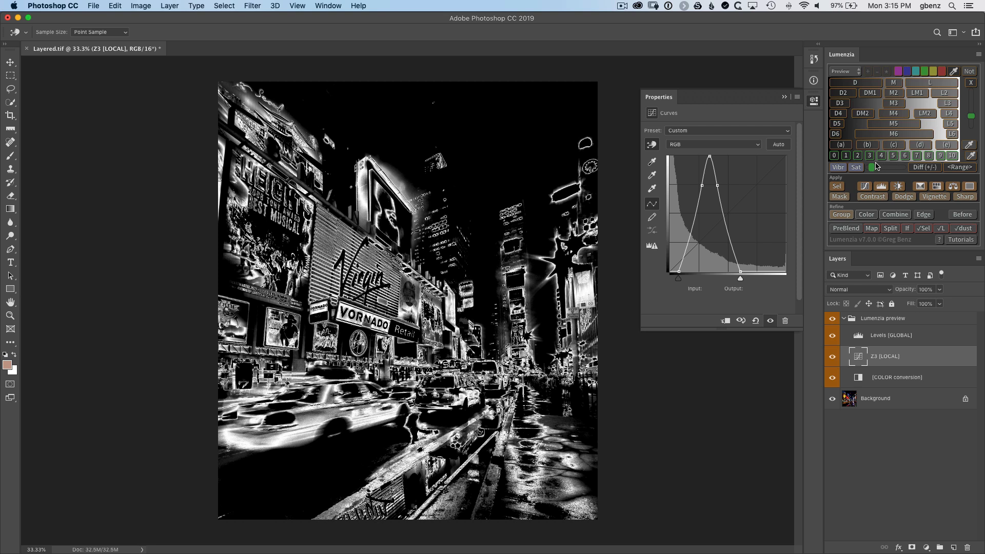
Shift the zone 3 mask slightly darker, then reload the zone 3 preview and move it down to zone 1.
drag(872, 167, 866, 167)
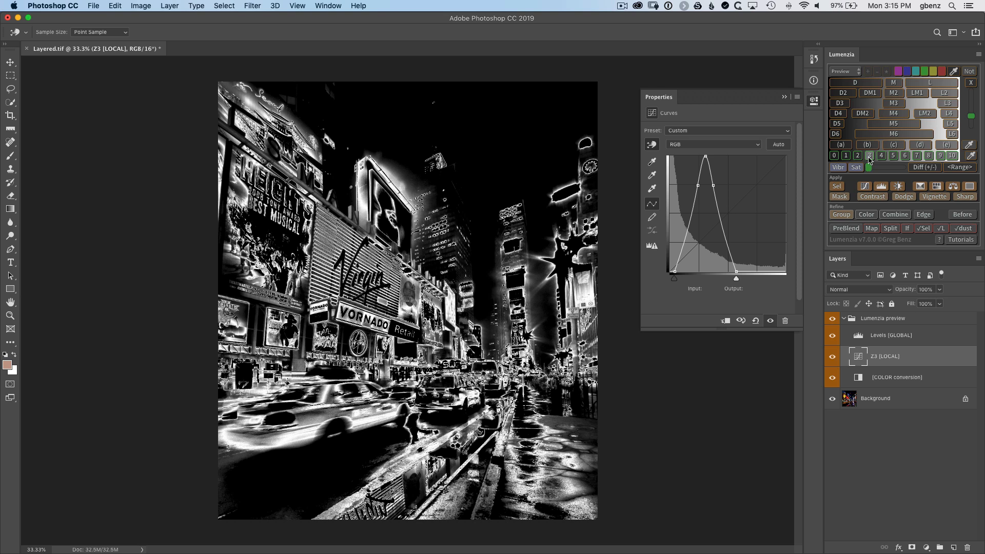
click(869, 156)
drag(885, 171, 870, 169)
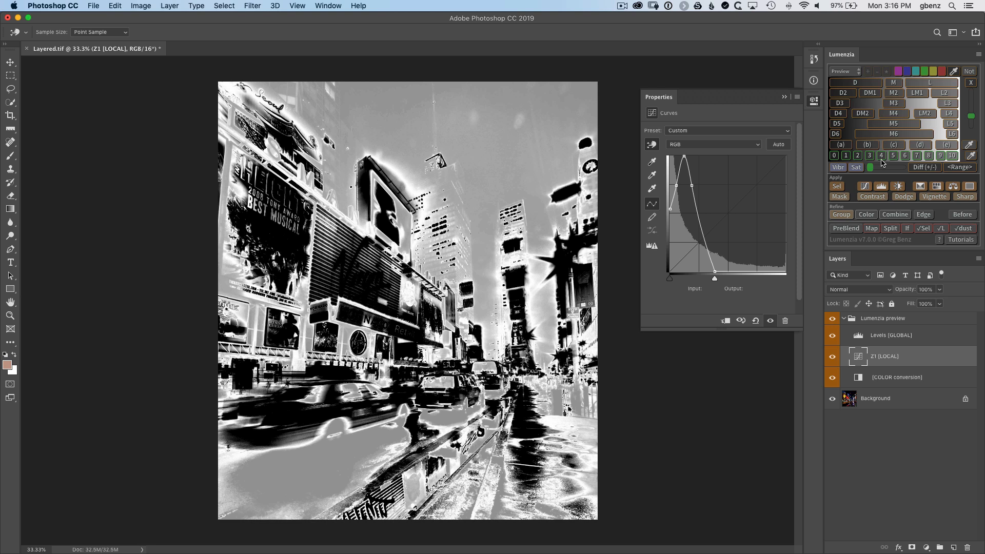
Preview a zone (b) mask from a tone sampled around the yellow taxi, shift its curve to darker tones and widen its range.
click(969, 144)
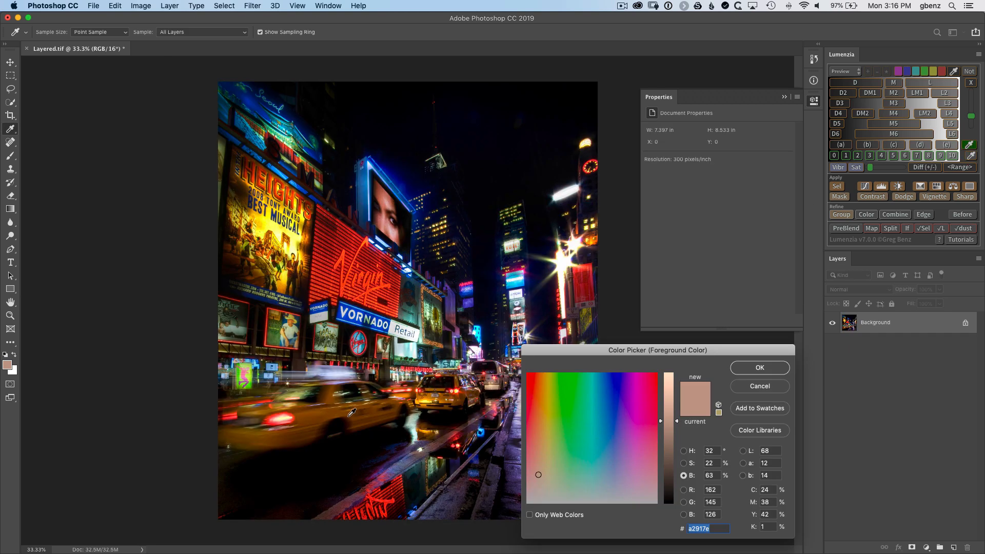
click(336, 407)
click(753, 367)
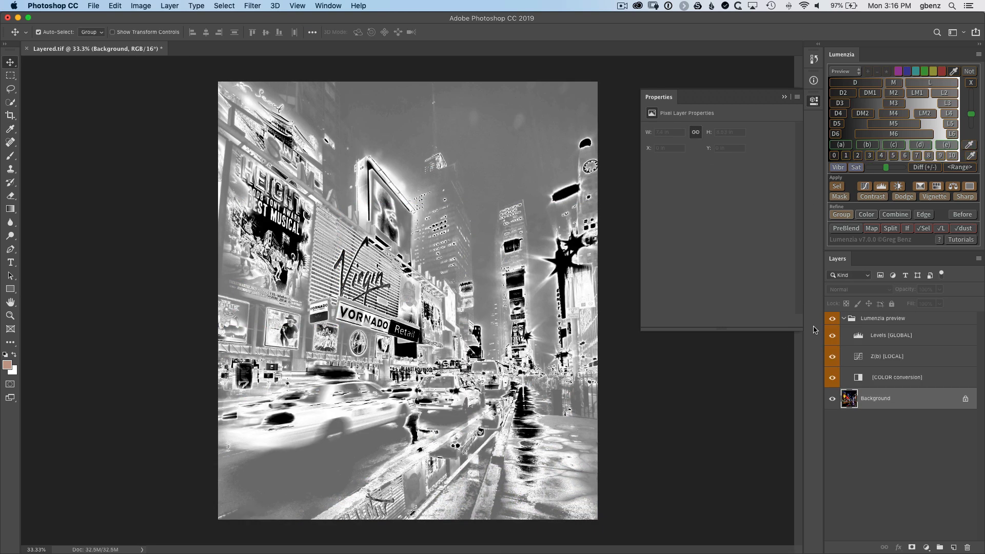
click(861, 354)
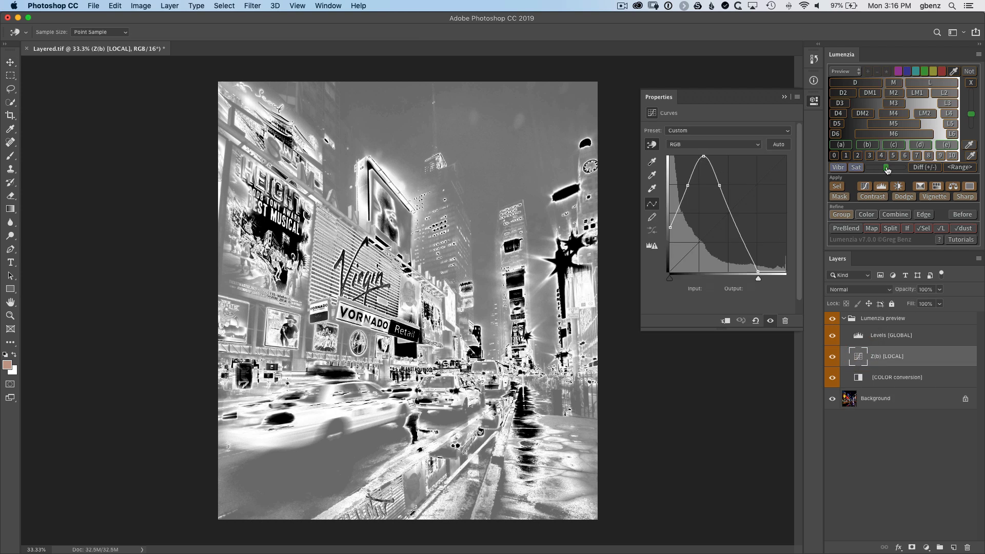
drag(887, 170, 875, 170)
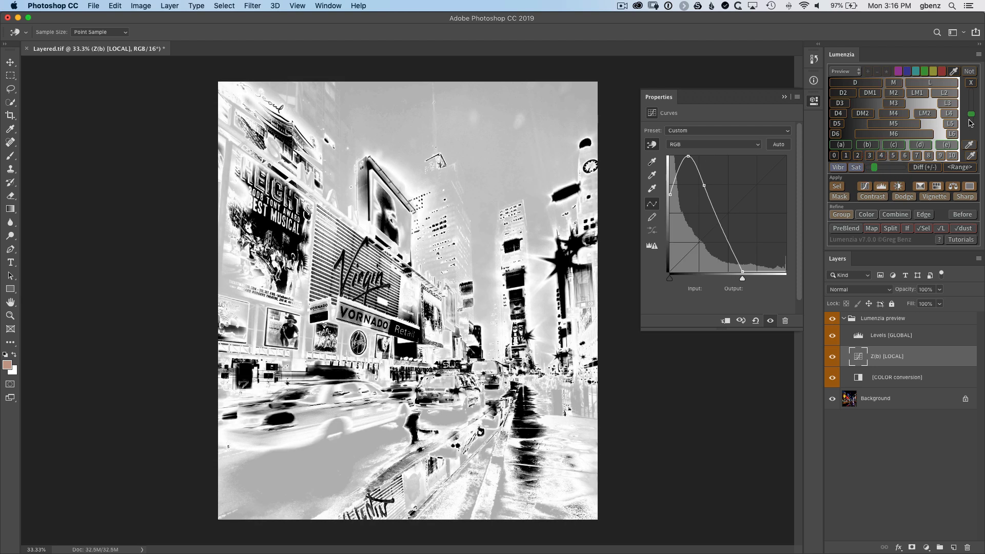
drag(972, 118, 972, 102)
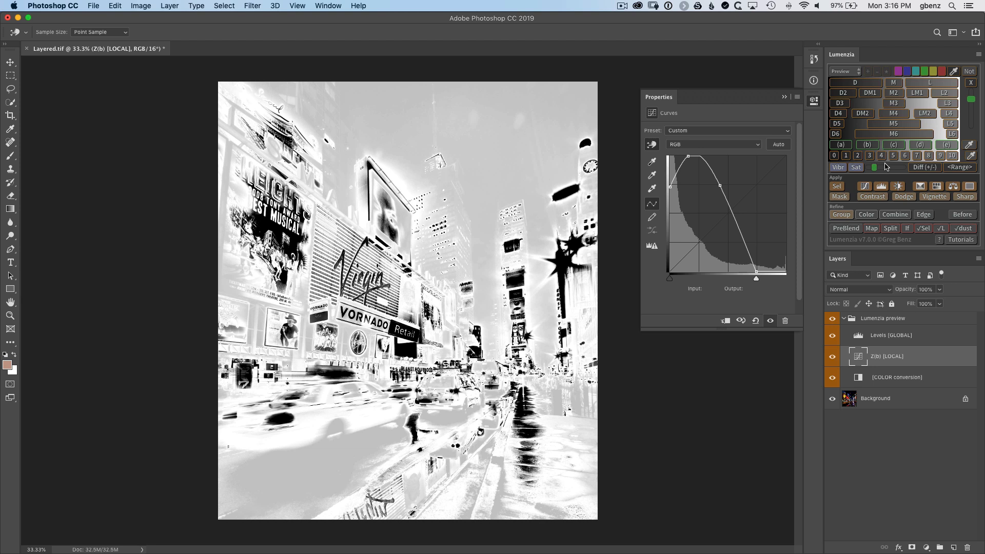
Preview a custom range mask between two tones sampled around the taxi, and display its curve.
click(960, 168)
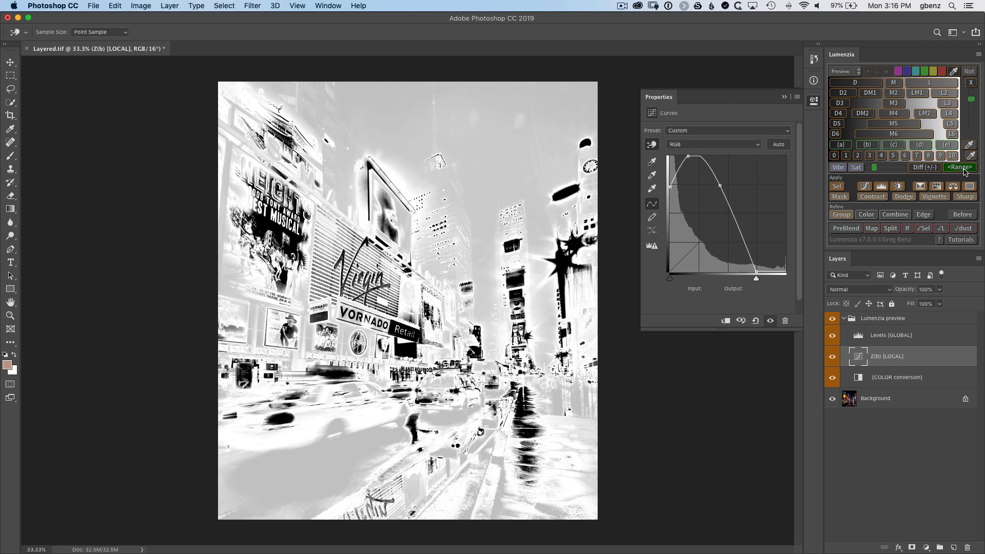
click(364, 427)
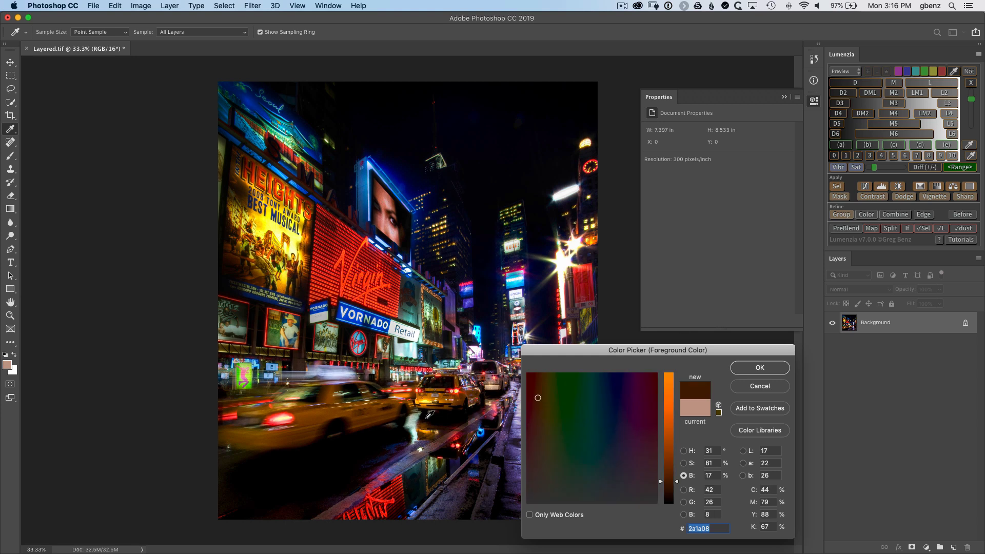
click(759, 370)
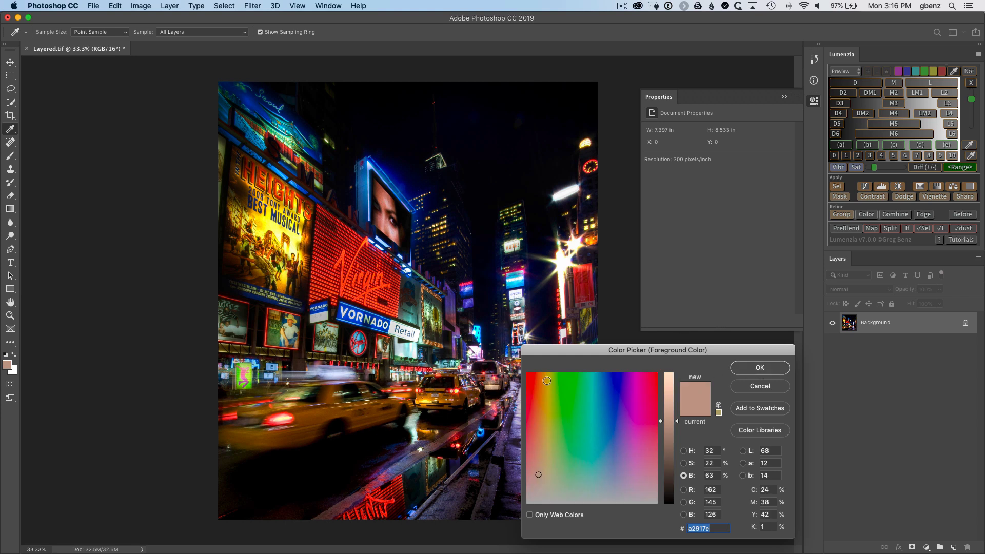
click(270, 435)
click(746, 369)
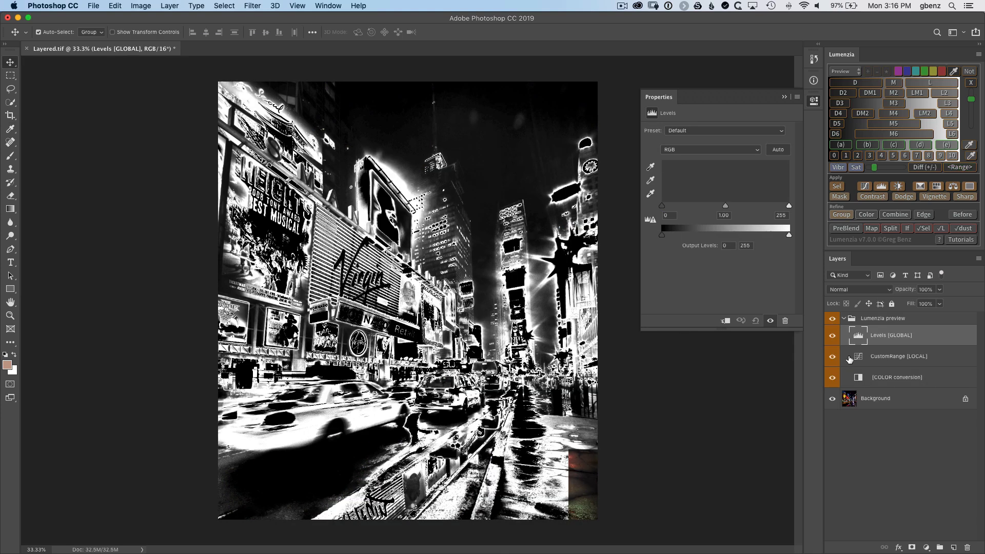
click(858, 357)
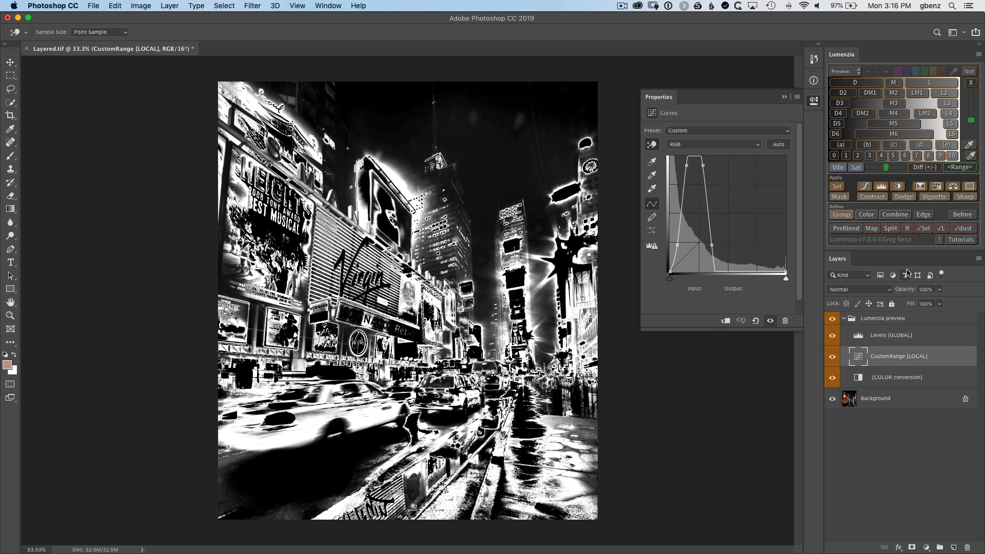
Shift the custom range mask to lighter tones and partway back, turning off the value slider's range mask notice.
drag(888, 169, 893, 170)
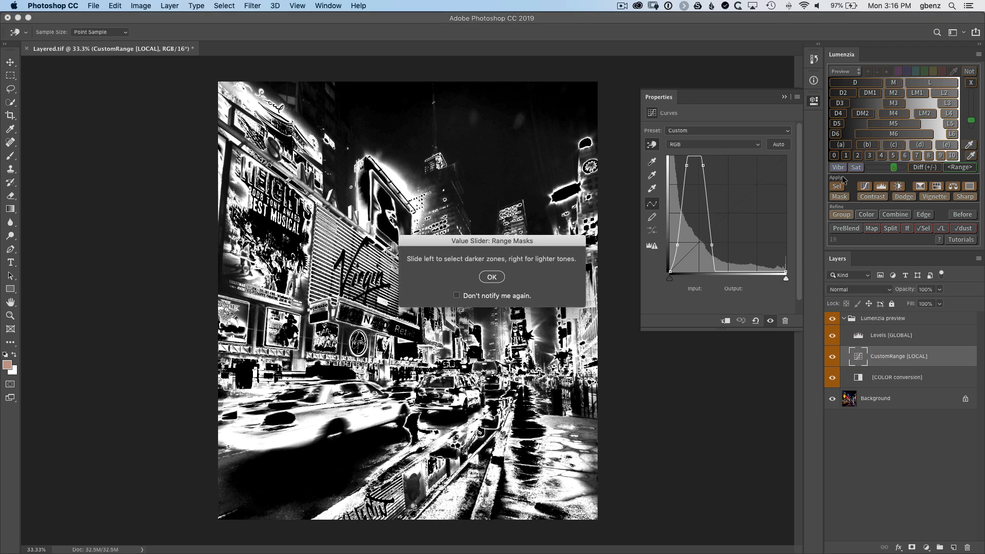
click(480, 299)
click(501, 276)
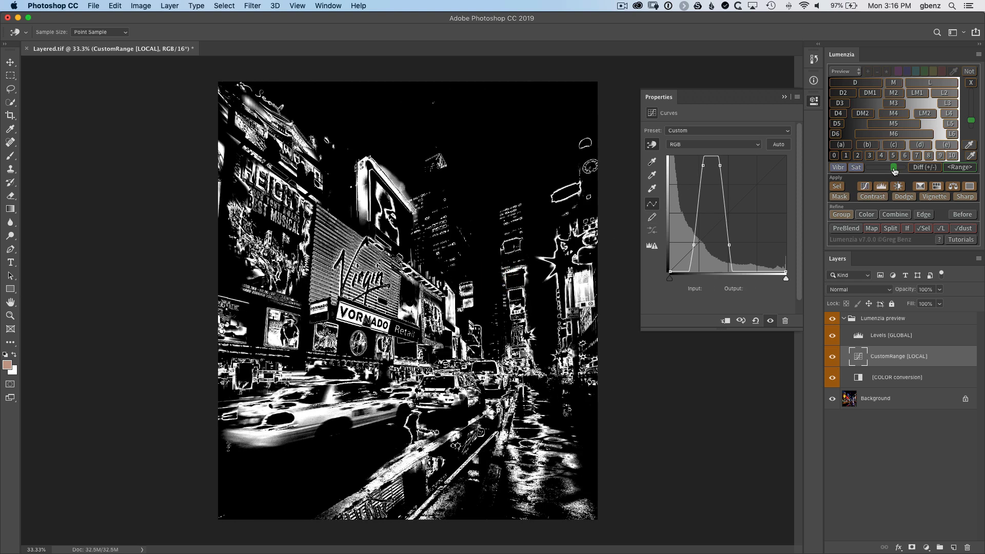
mouse_move(895, 171)
mouse_down()
mouse_move(878, 170)
mouse_move(889, 170)
mouse_up()
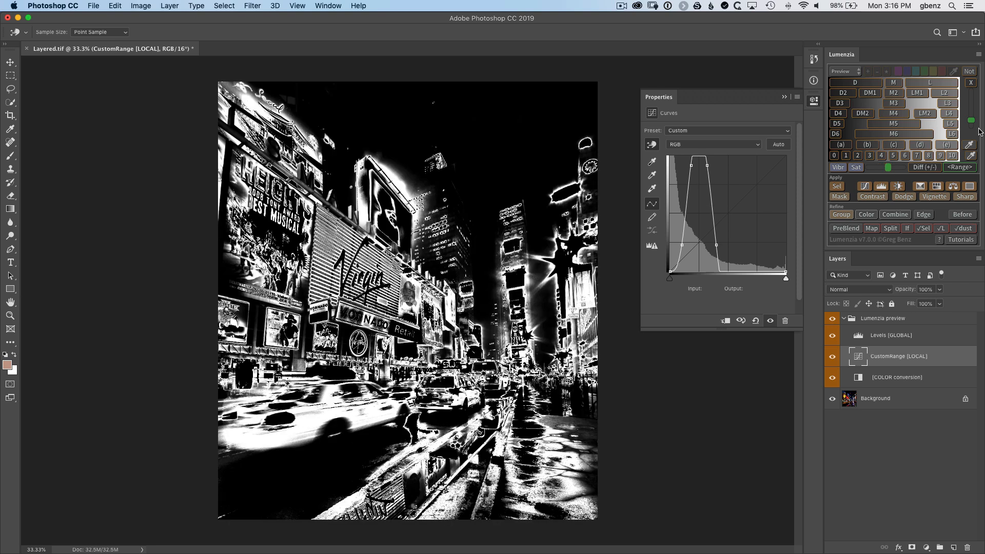
Narrow the custom range mask, widen it strongly and reduce it to a moderate width, turning off the precision slider's range mask notice.
drag(970, 124, 971, 126)
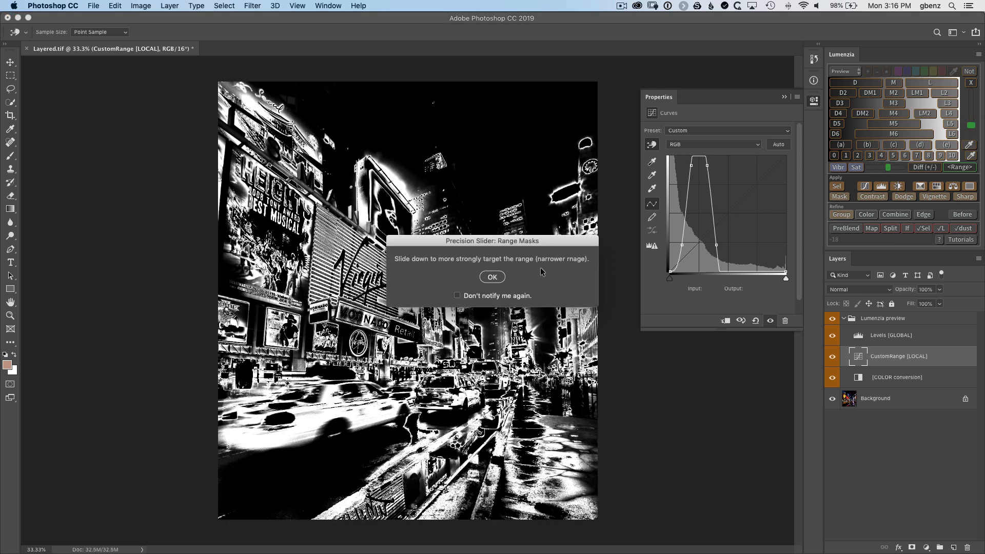
click(518, 297)
click(501, 277)
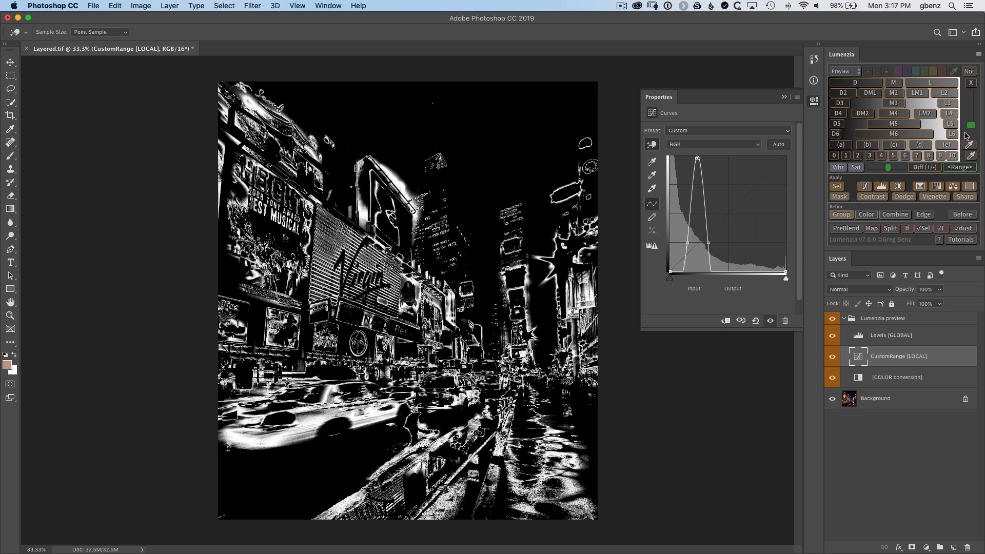
drag(971, 126, 973, 111)
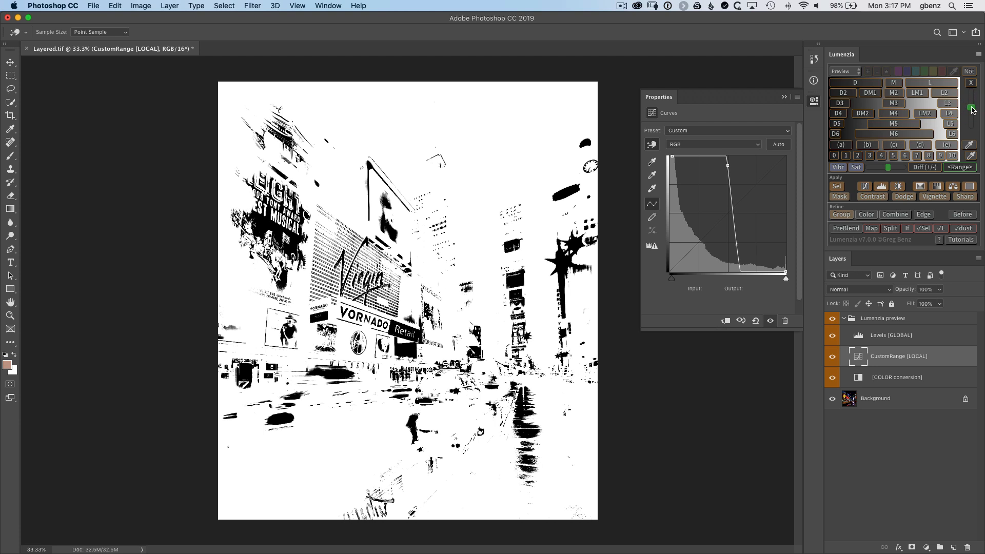
drag(973, 110, 973, 117)
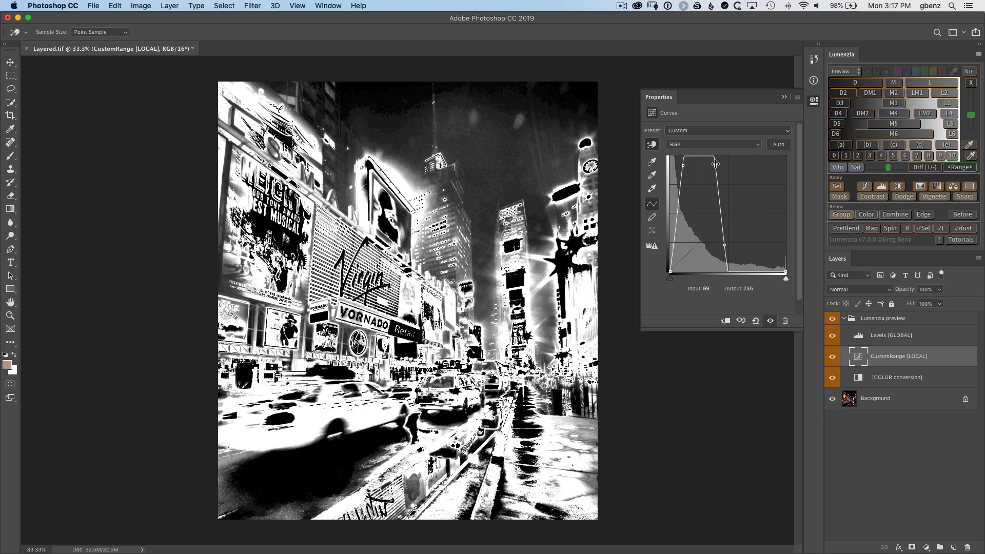
Preview the vibrance mask with its curve displayed, then the saturation mask restricted in stages to only the most saturated colors.
click(838, 167)
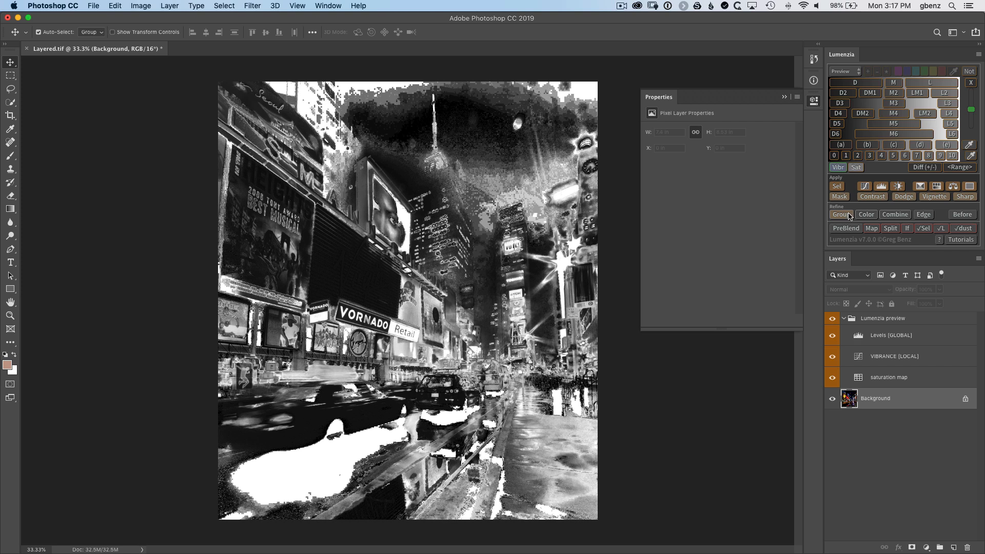
click(861, 360)
click(856, 168)
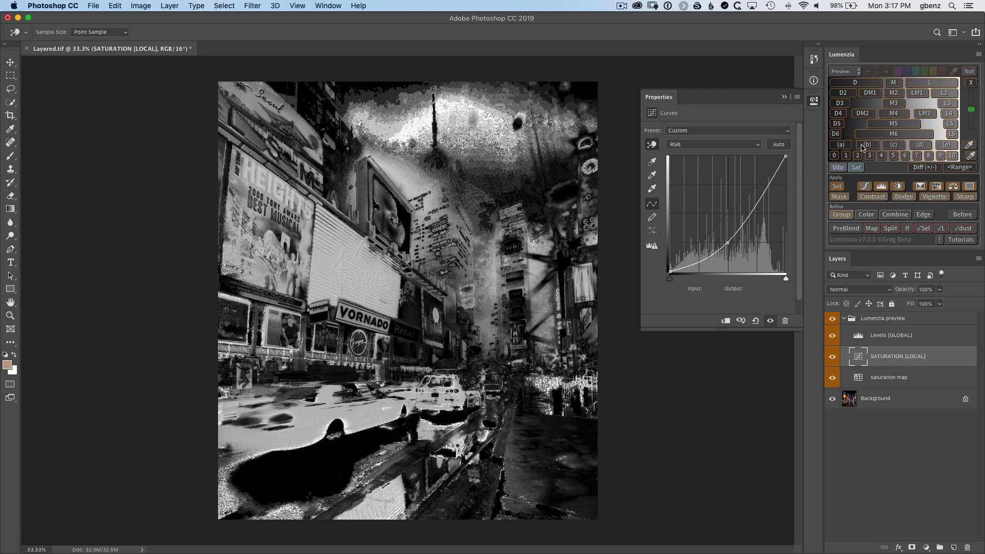
drag(972, 112, 972, 122)
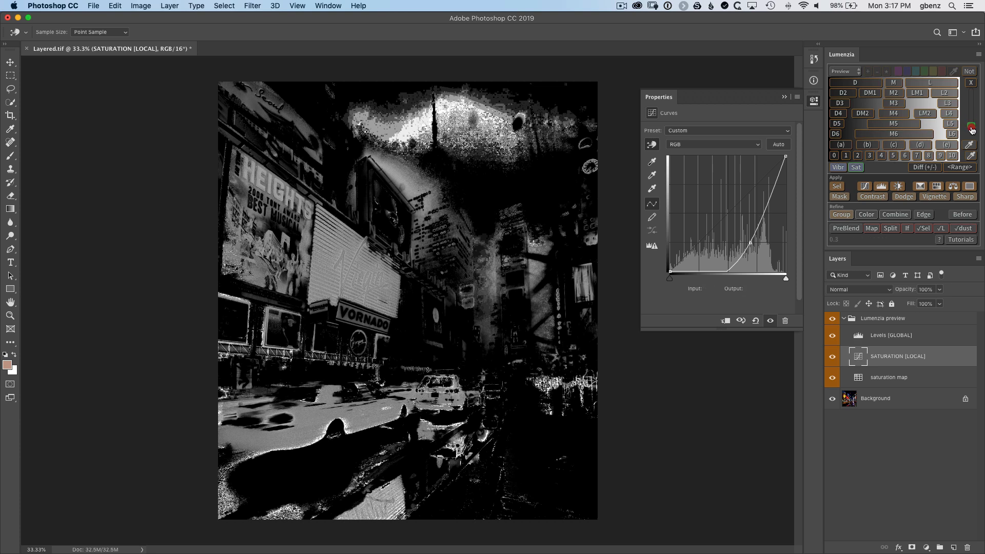
drag(972, 118, 971, 126)
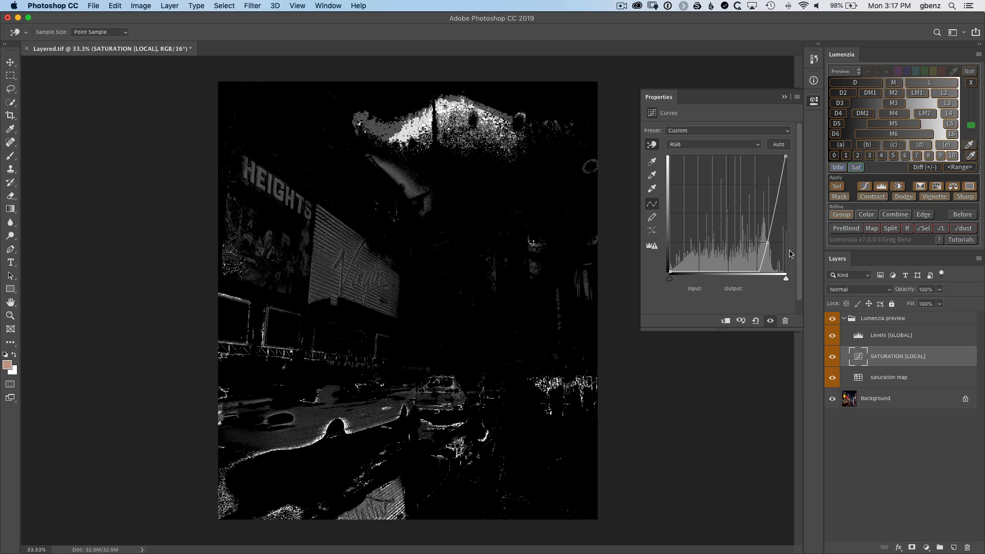
Switch the preview back to the vibrance mask and restrict it more tightly to the least saturated colors.
click(838, 167)
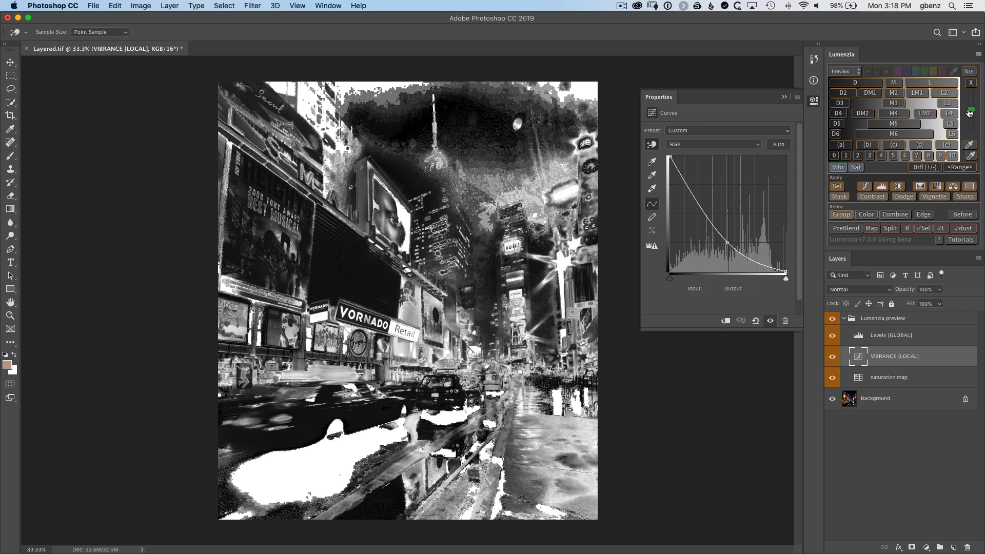
drag(969, 113, 970, 124)
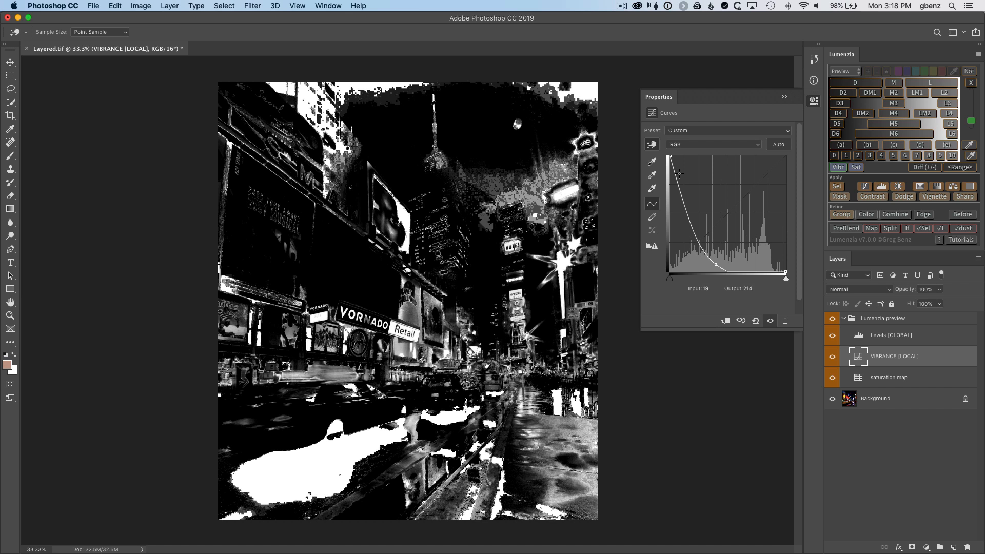
Preview a Lighter(+) difference mask with a pixel radius of 7 and Use Smart Object turned off.
click(917, 167)
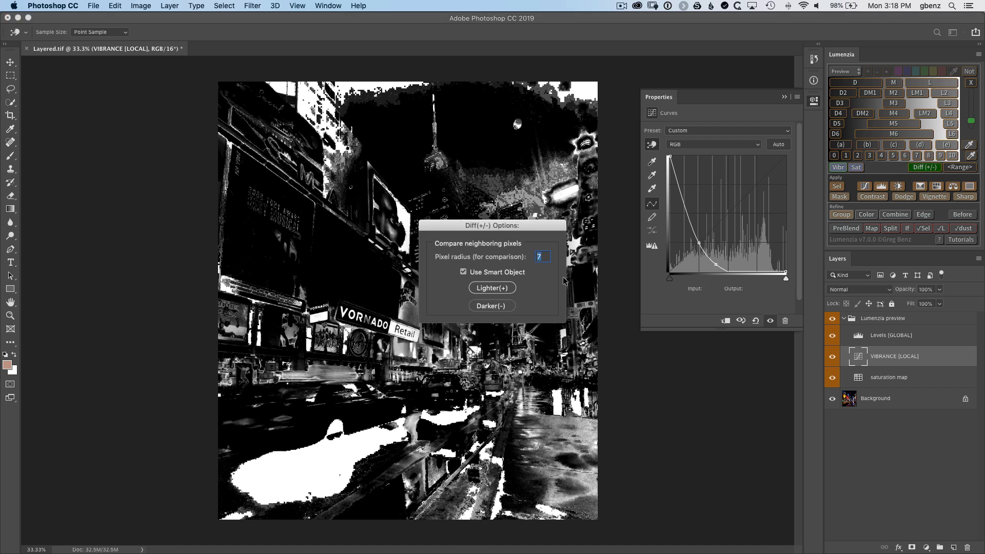
click(491, 275)
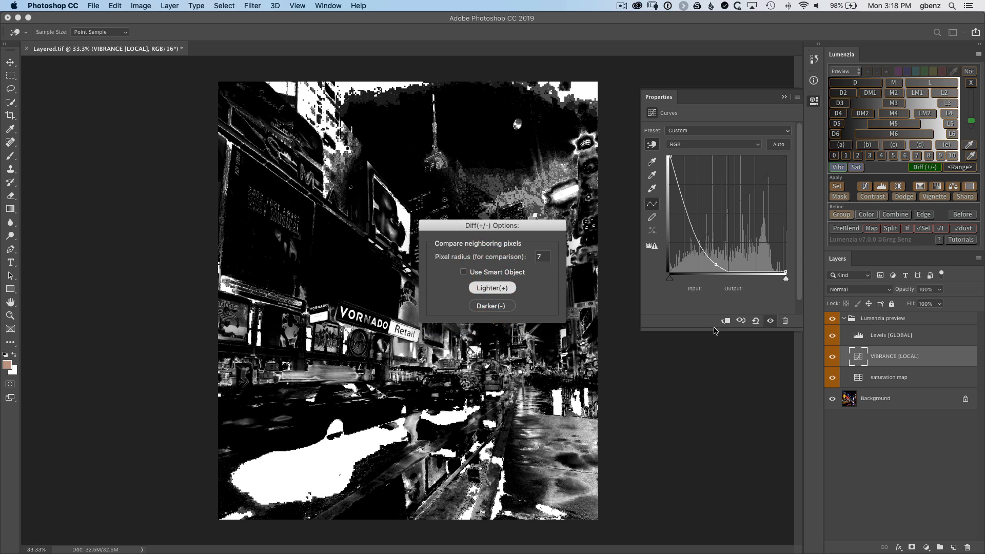
key(Return)
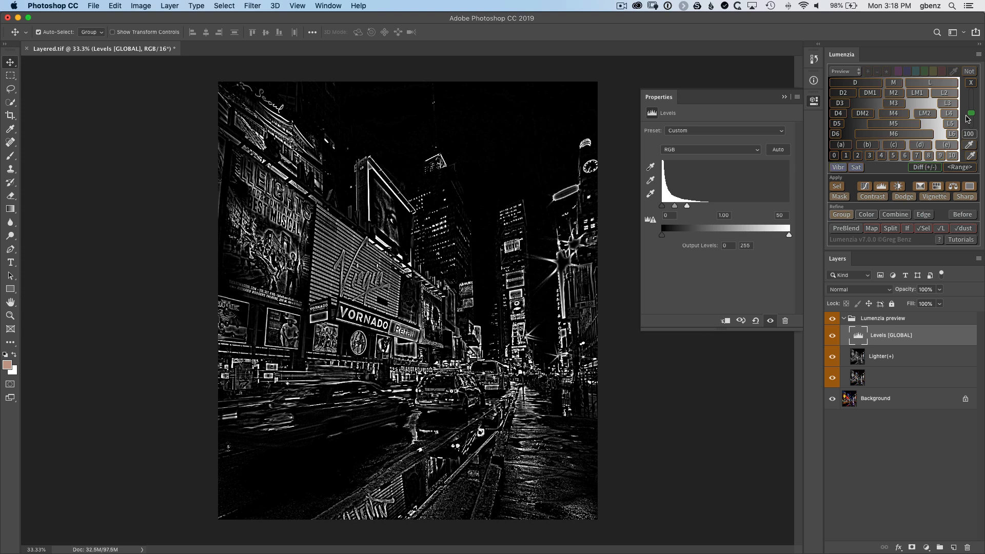
Adjust the difference mask's precision to 145 and then to 25, turning off the precision slider's difference notice.
drag(972, 118, 971, 107)
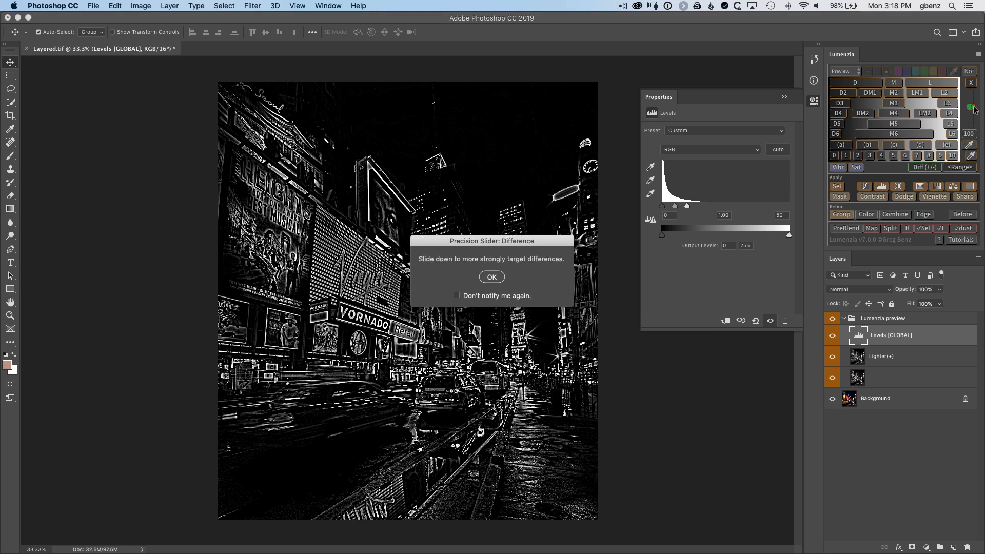
click(489, 298)
click(492, 277)
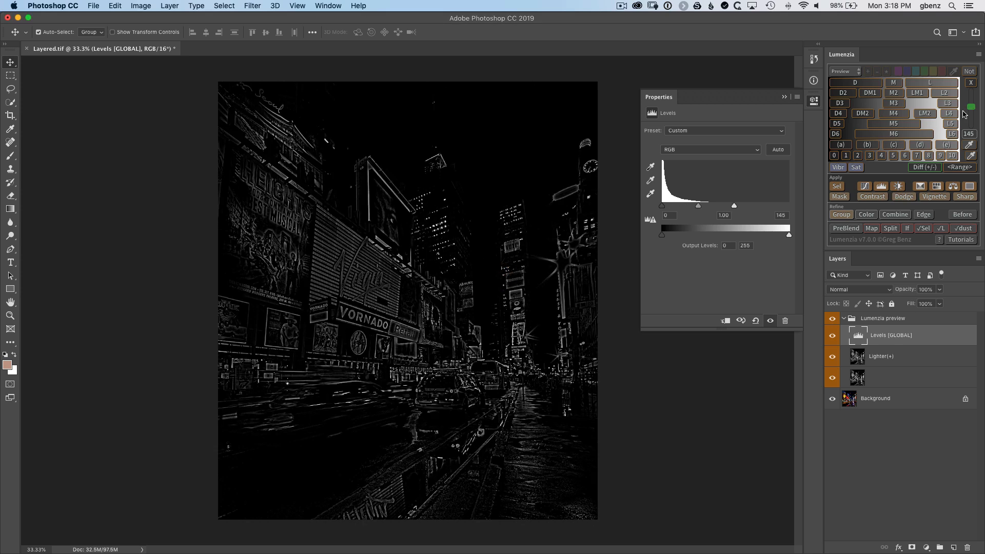
mouse_move(972, 106)
mouse_down()
mouse_move(972, 97)
mouse_move(972, 126)
mouse_up()
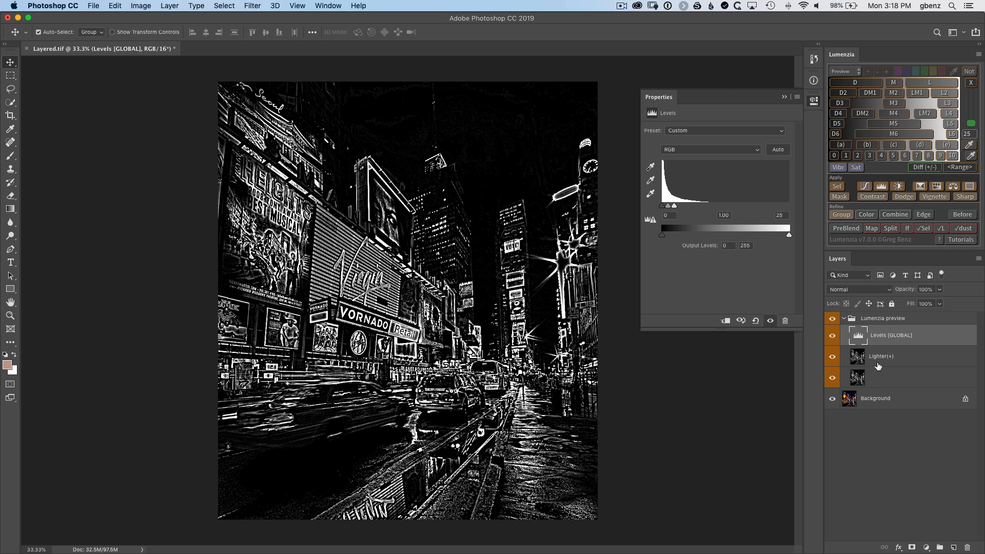
Clear the preview, recreate the Lighter(+) difference mask at radius 7 with Use Smart Object on, and check its Gaussian Blur radius.
click(971, 83)
click(930, 168)
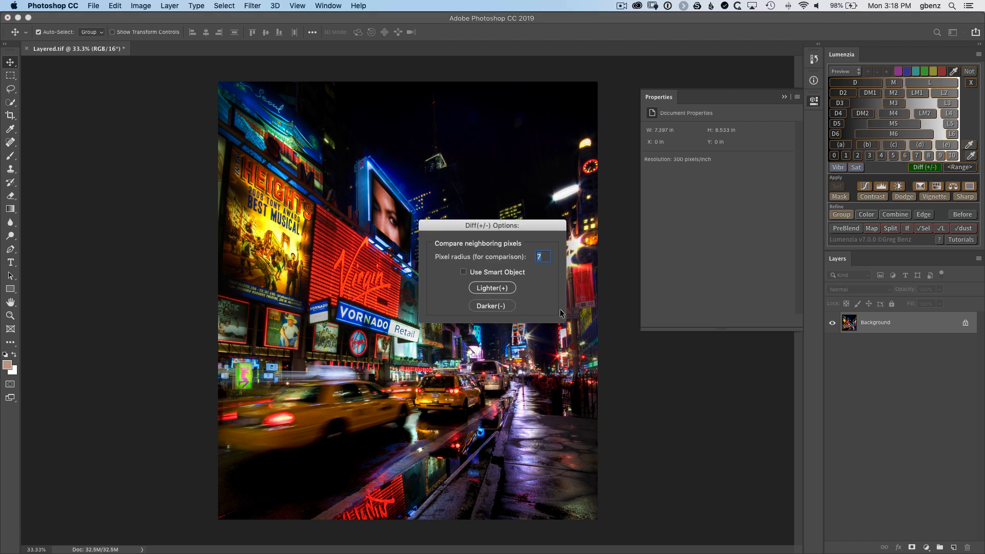
click(494, 276)
click(496, 286)
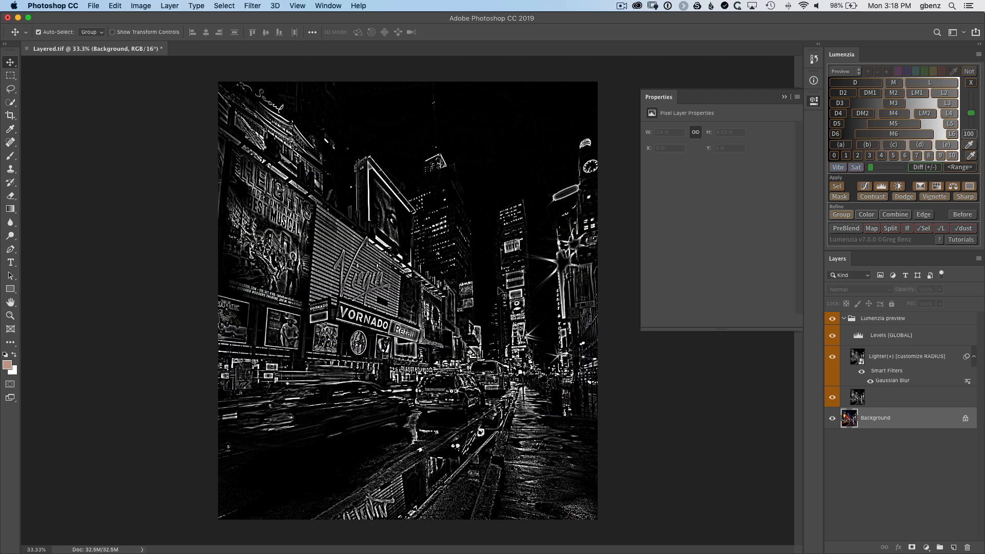
double_click(891, 383)
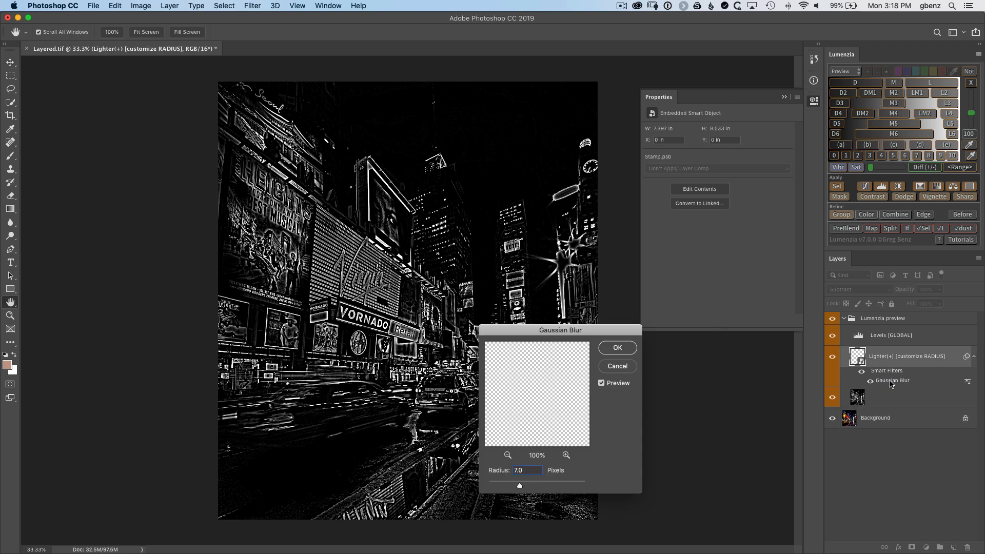
click(627, 372)
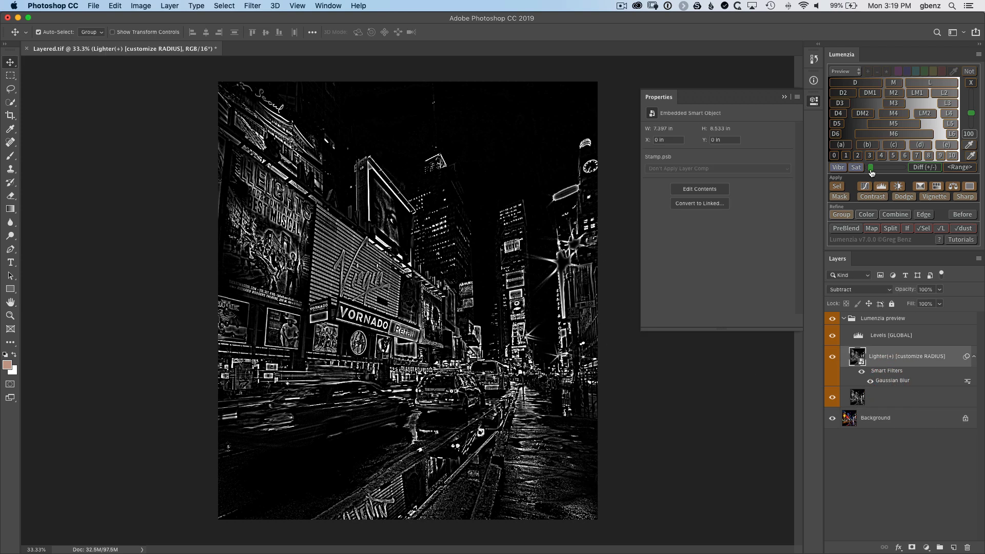
Raise the difference mask's comparison radius in stages to 100 with the value slider, turning off that slider's difference notice.
drag(872, 173, 888, 169)
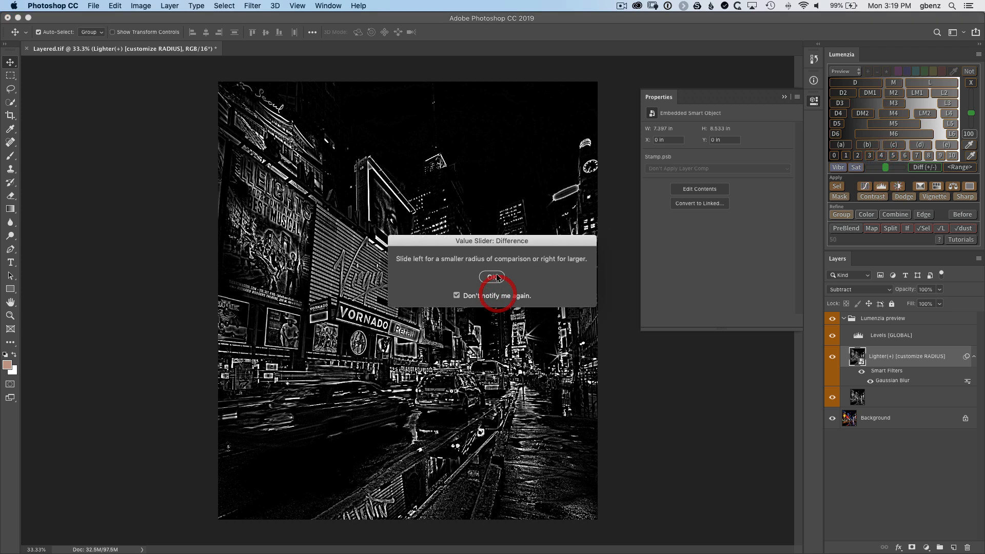
click(498, 279)
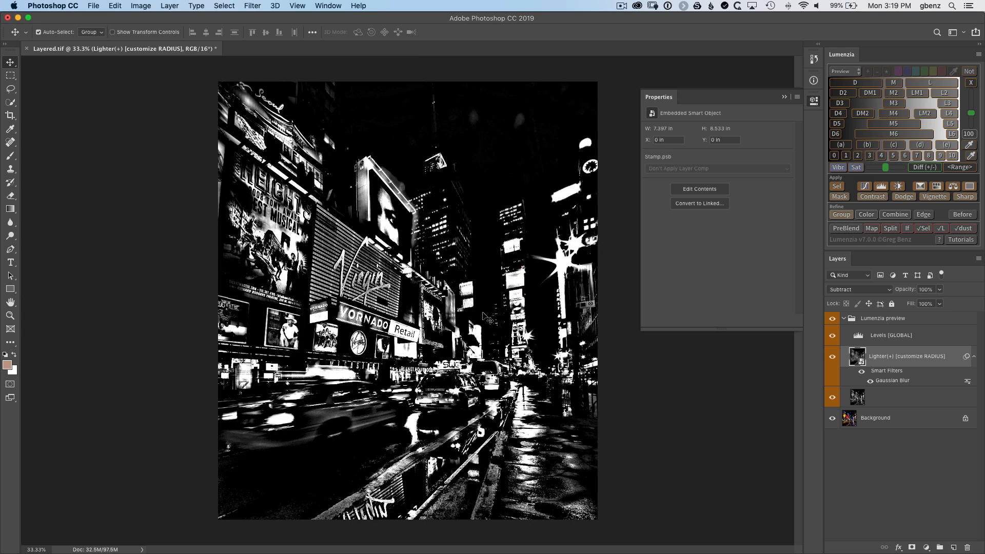
drag(888, 171, 906, 171)
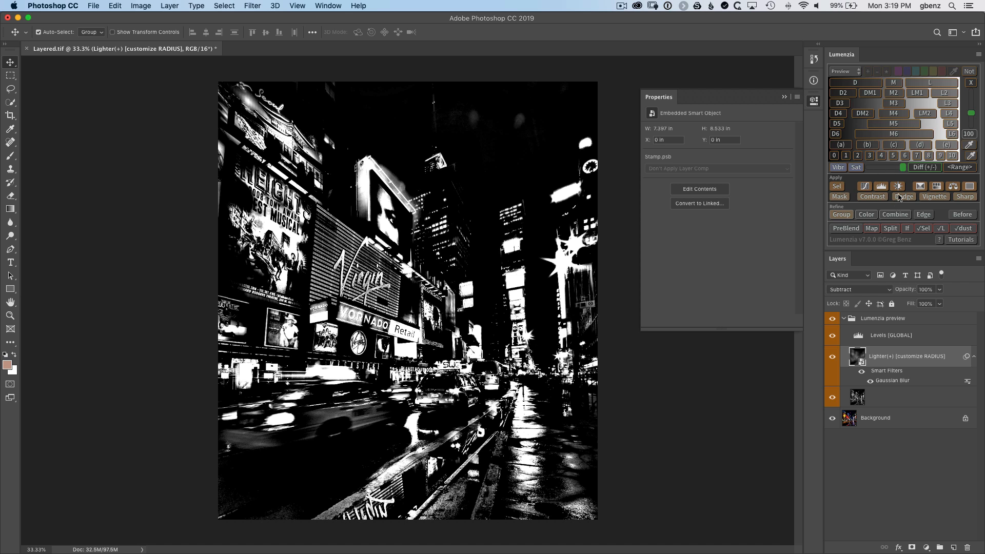
click(903, 169)
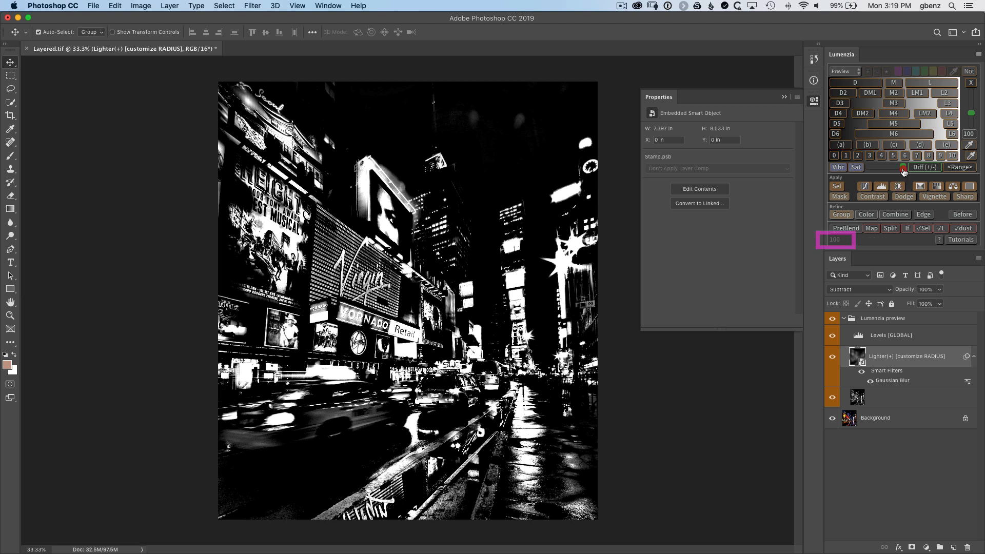
Lower the difference mask's comparison radius to 31 and check the value in its Gaussian Blur smart filter.
drag(904, 172, 881, 172)
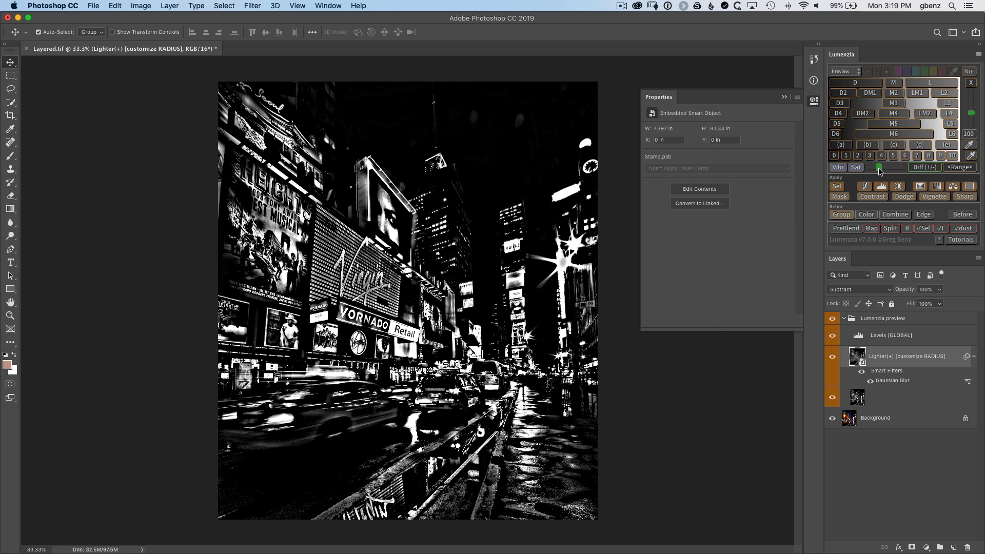
click(880, 170)
drag(881, 171, 879, 171)
double_click(882, 380)
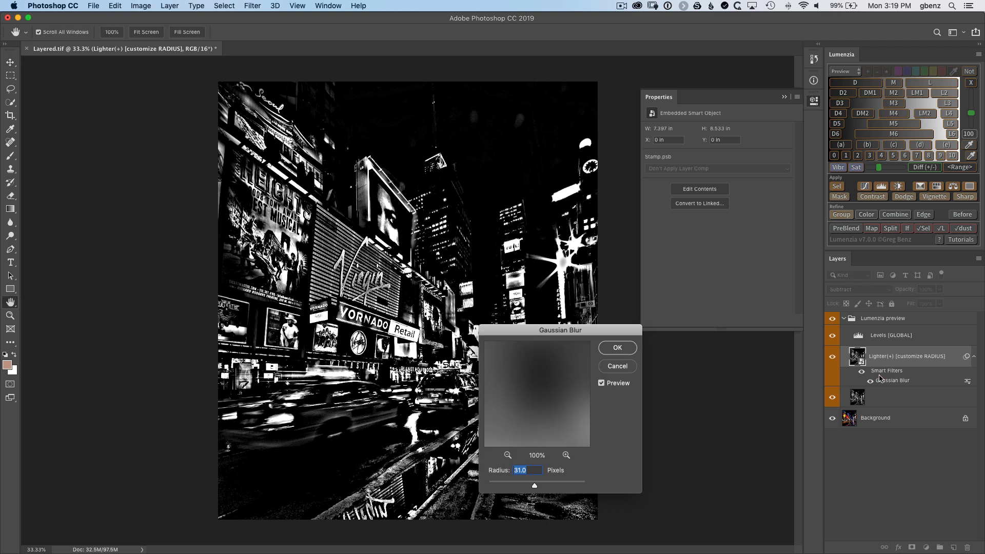
click(612, 351)
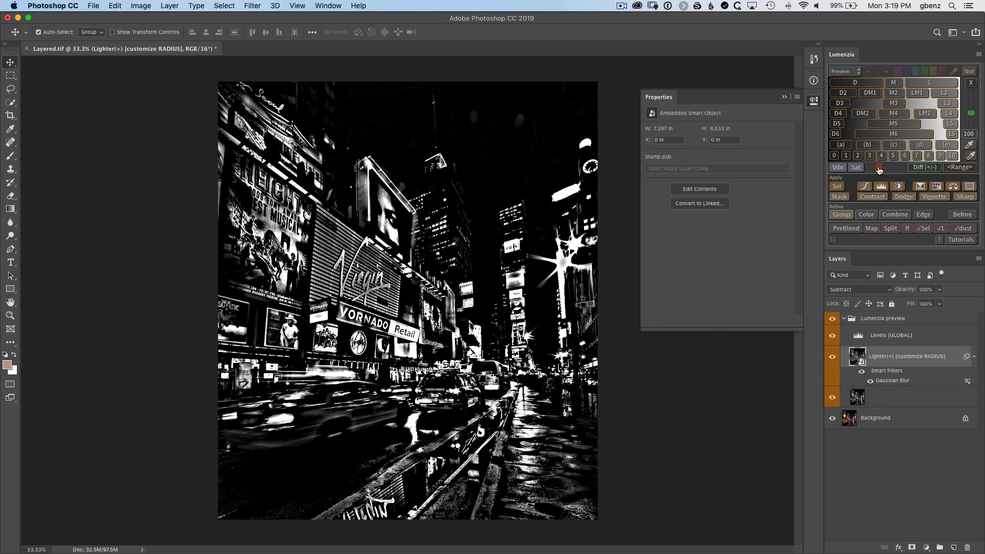
Raise the difference mask's comparison radius to 79 and inspect its Gaussian Blur settings without changing them.
drag(881, 170, 895, 169)
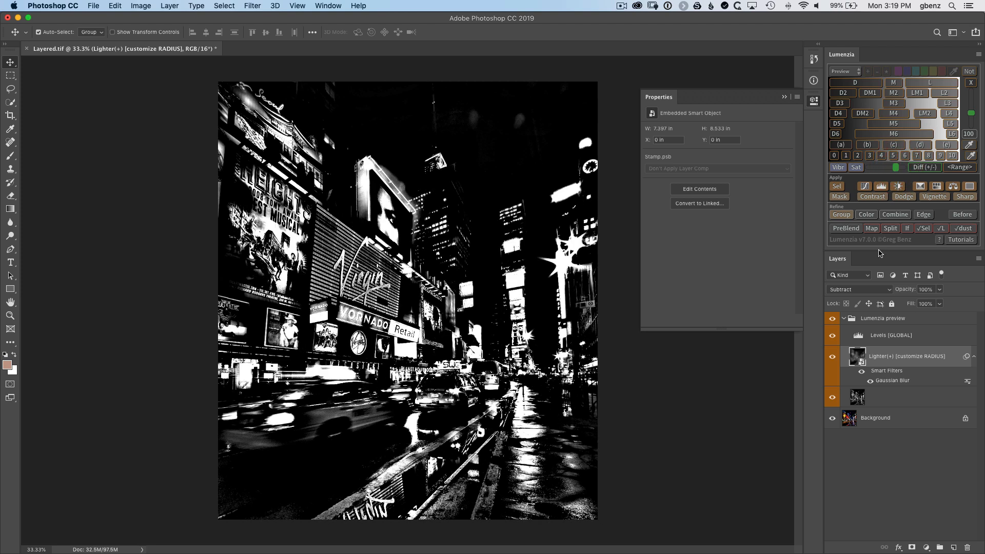
double_click(880, 382)
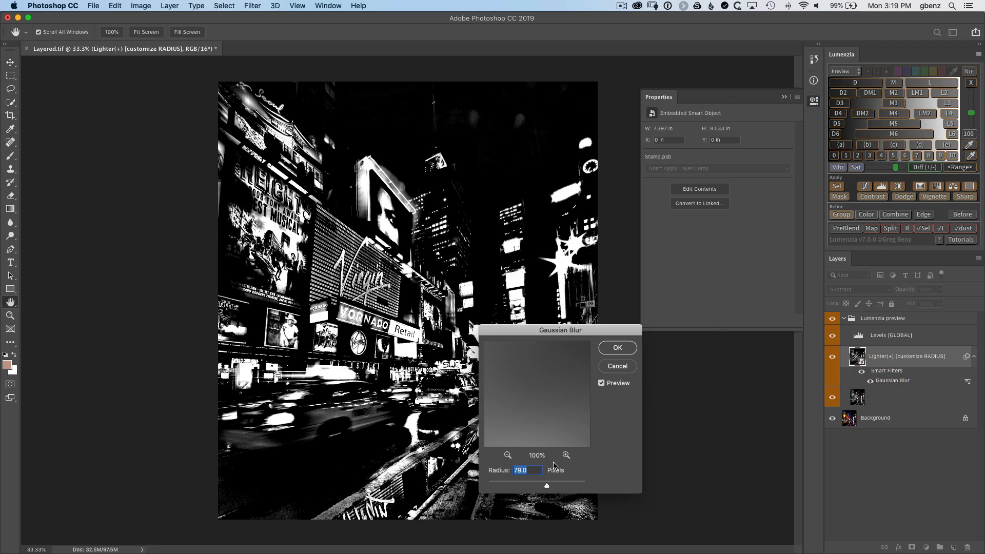
click(616, 366)
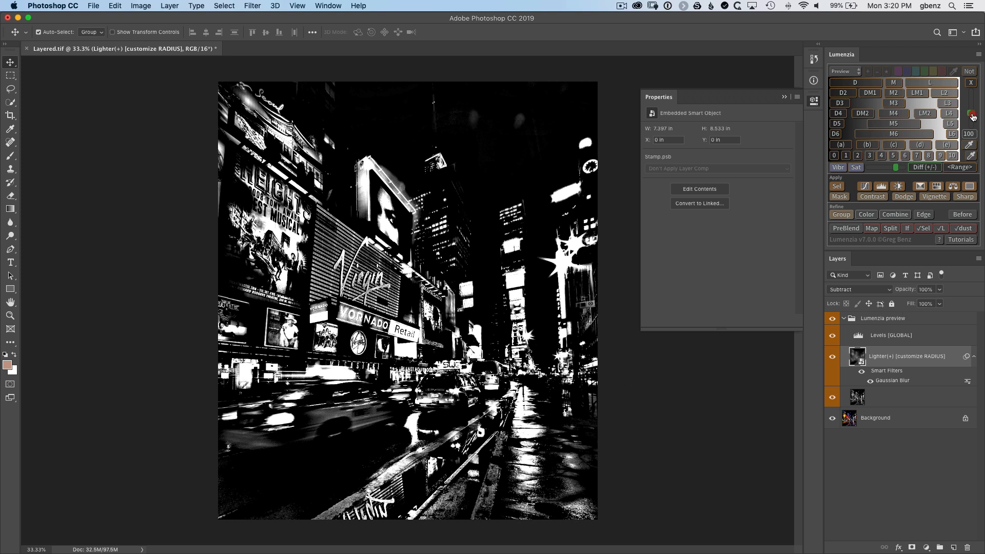
Set the difference mask's precision to 160 and then to 180, inspecting its Levels layer, and clear the preview.
drag(973, 117, 973, 105)
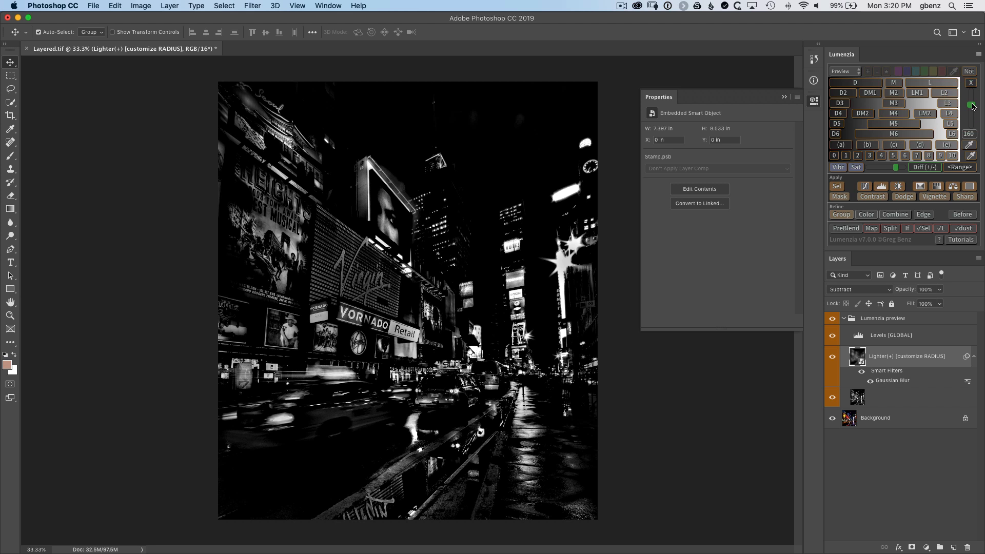
click(859, 338)
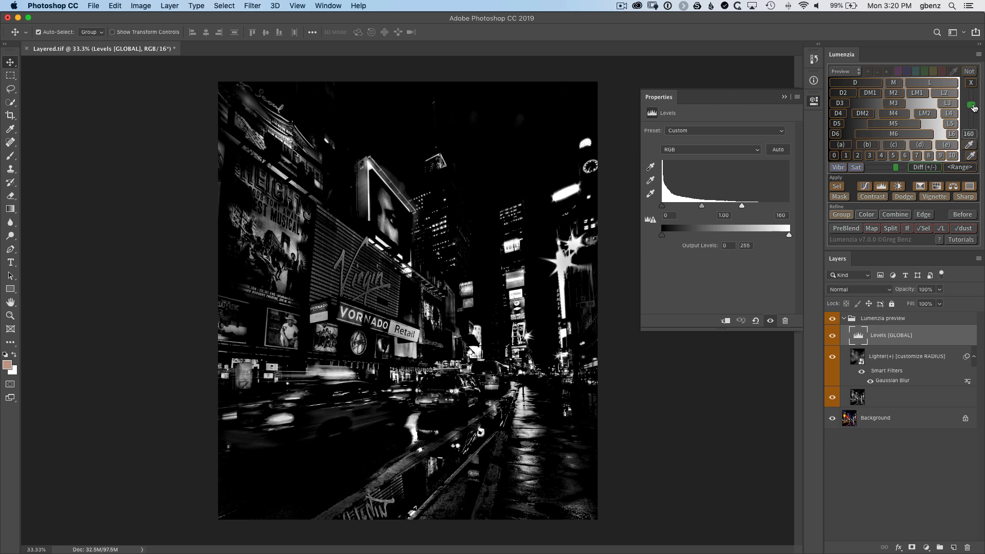
drag(974, 107, 973, 103)
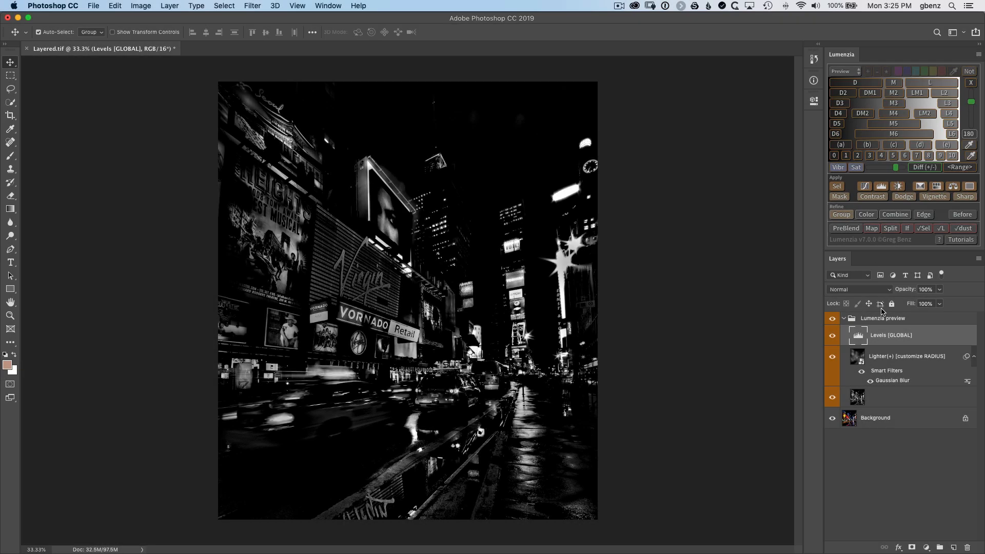
click(971, 84)
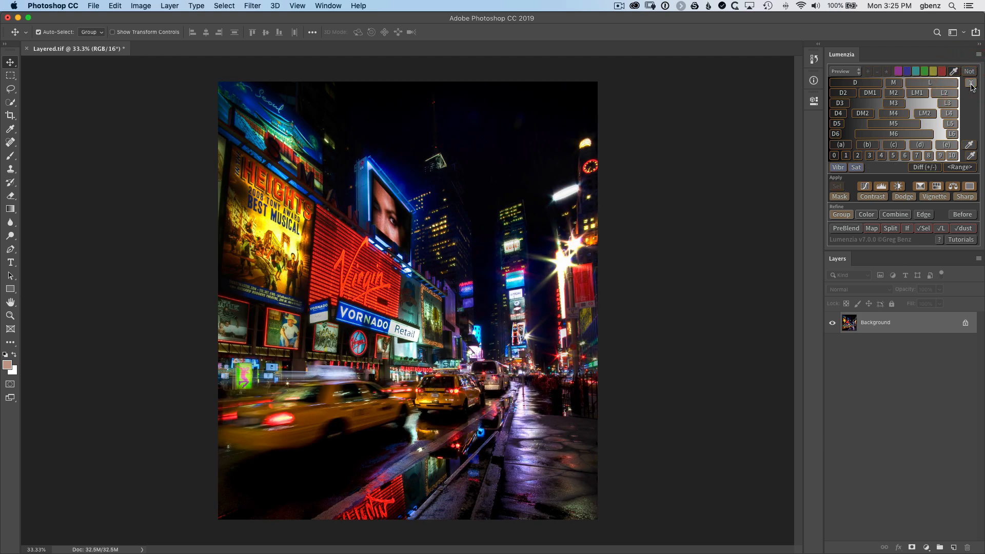
Select a rectangle over the street and buildings at the image centre and add a Curves layer with an unfeathered layer mask from it.
key(m)
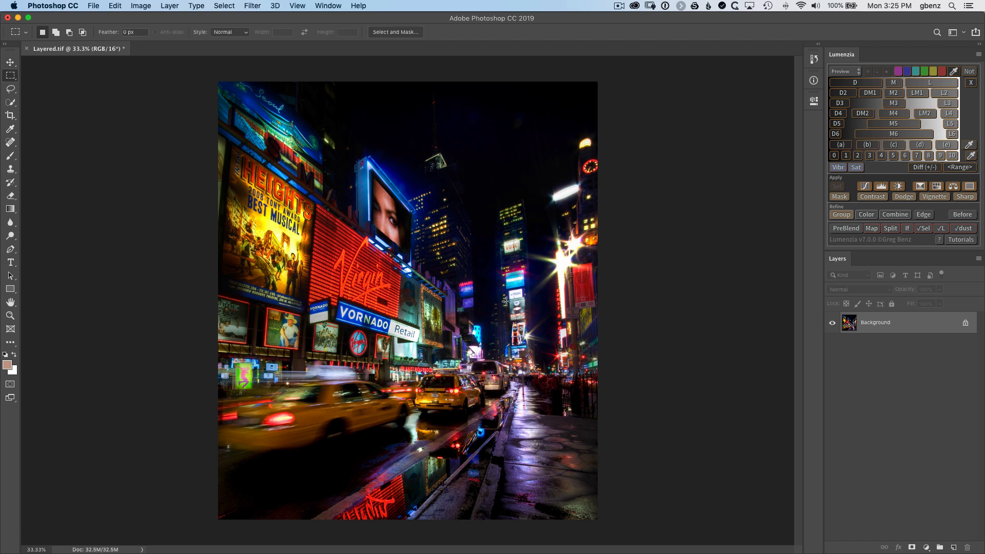
drag(536, 411, 415, 263)
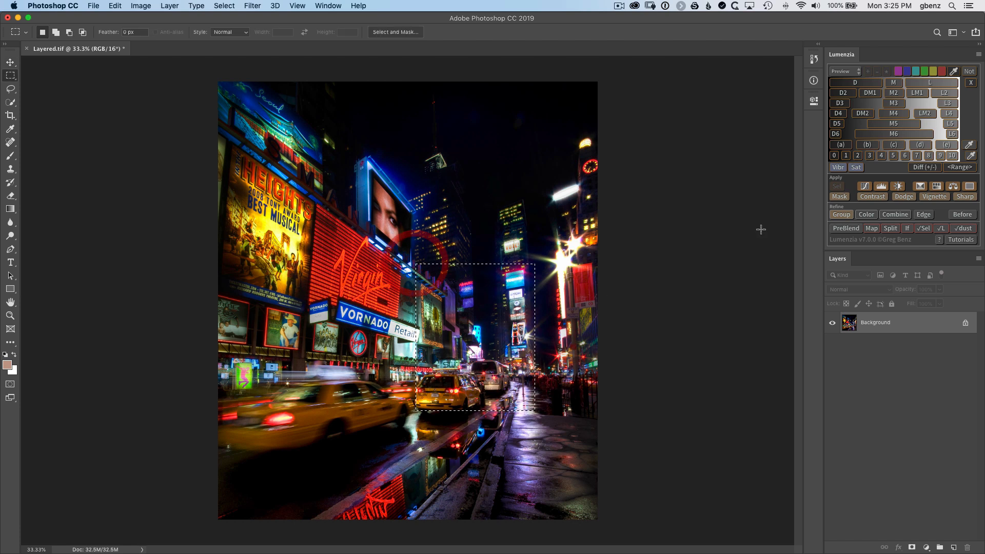
click(865, 186)
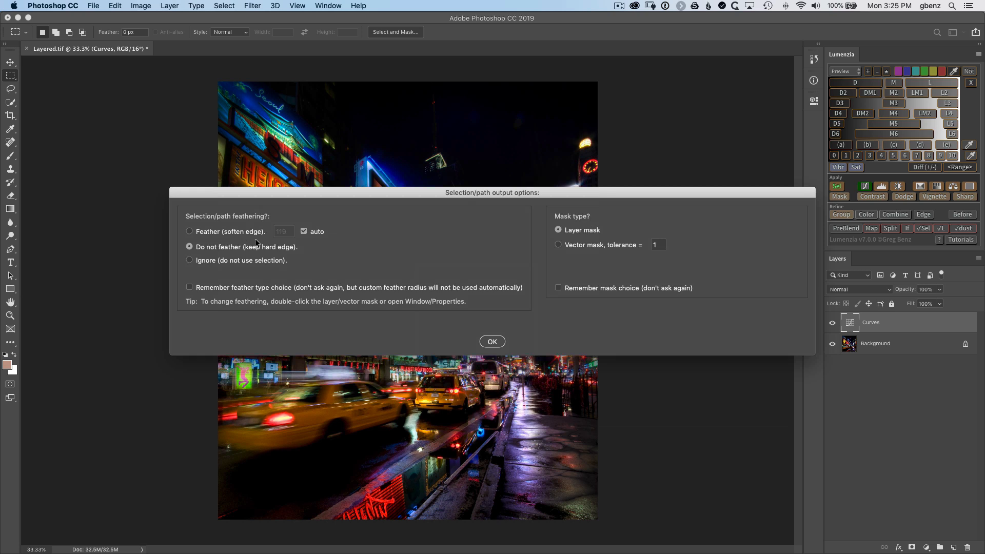
click(492, 341)
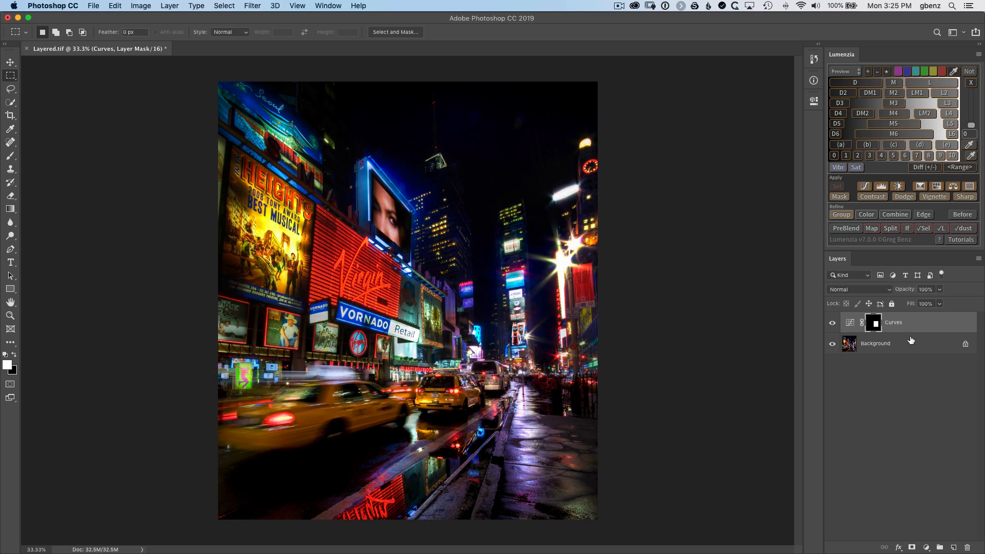
Brighten the masked rectangle strongly by moving the curve's midpoint to input 37, output 224.
double_click(850, 323)
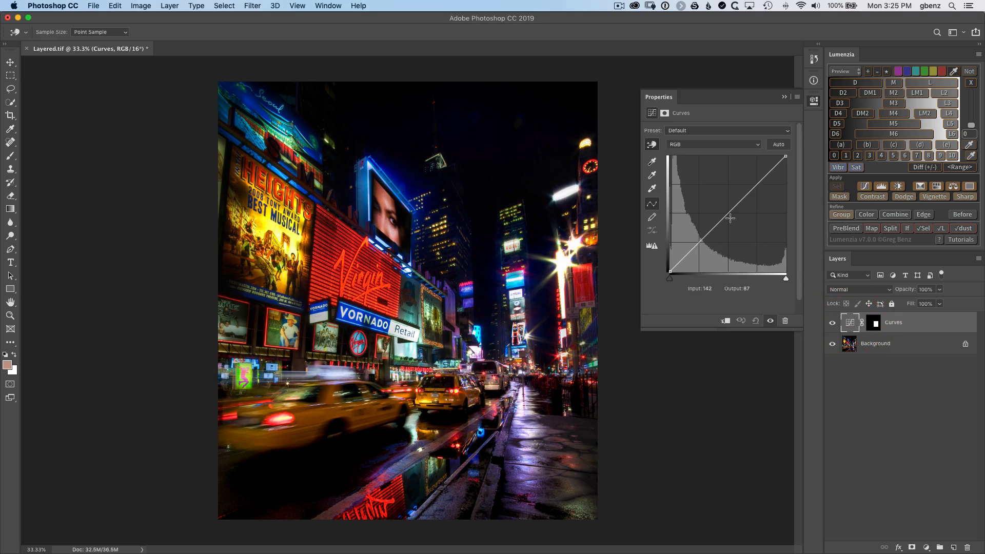
drag(729, 216, 688, 176)
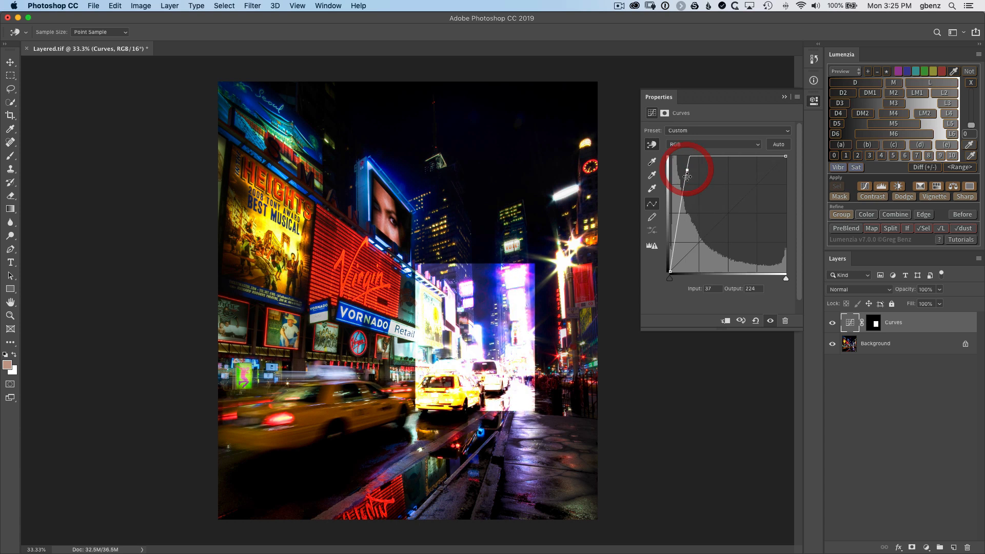
click(814, 103)
View the Curves mask on its own, feather it to 114 with the precision slider, and display the mask again.
click(876, 325)
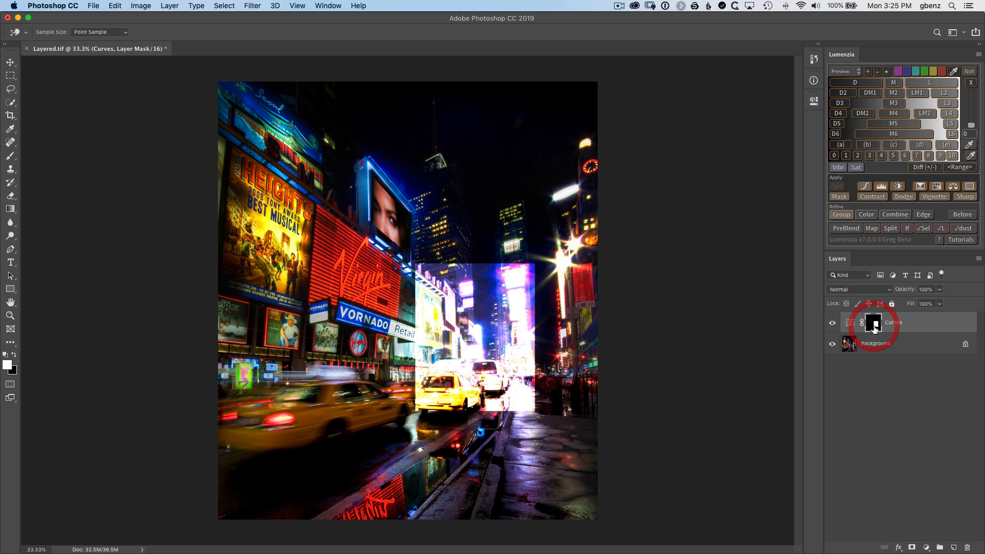
alt+click(875, 324)
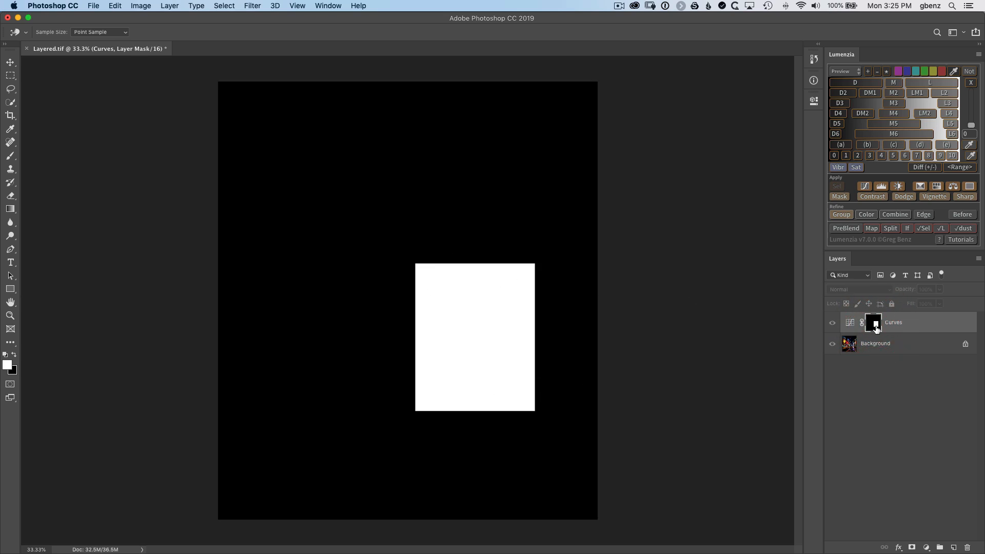
alt+click(876, 329)
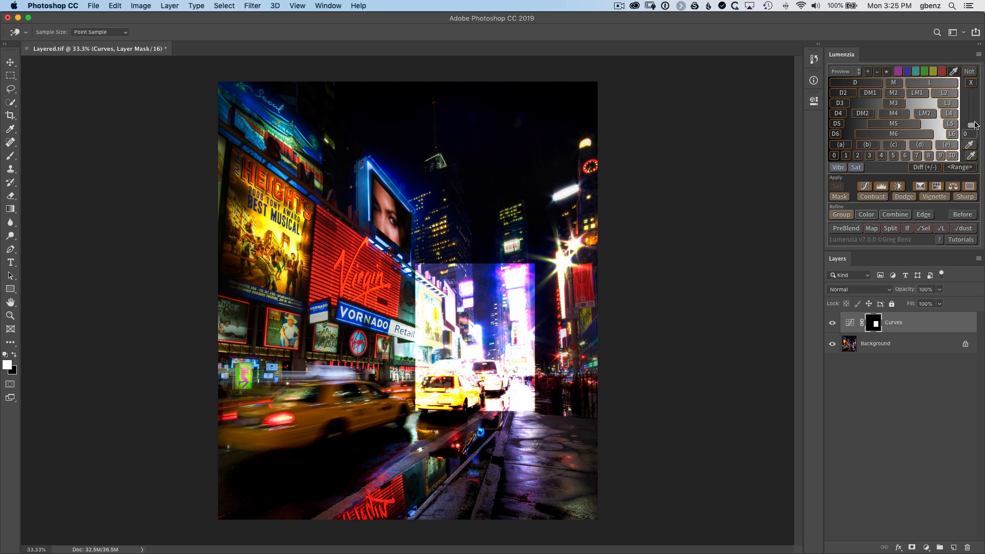
drag(972, 128, 970, 112)
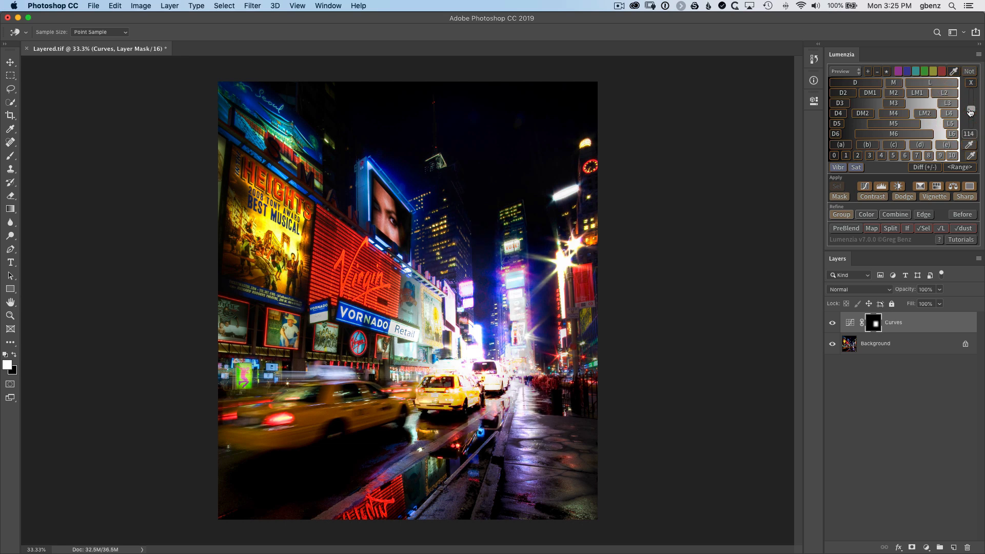
alt+click(874, 324)
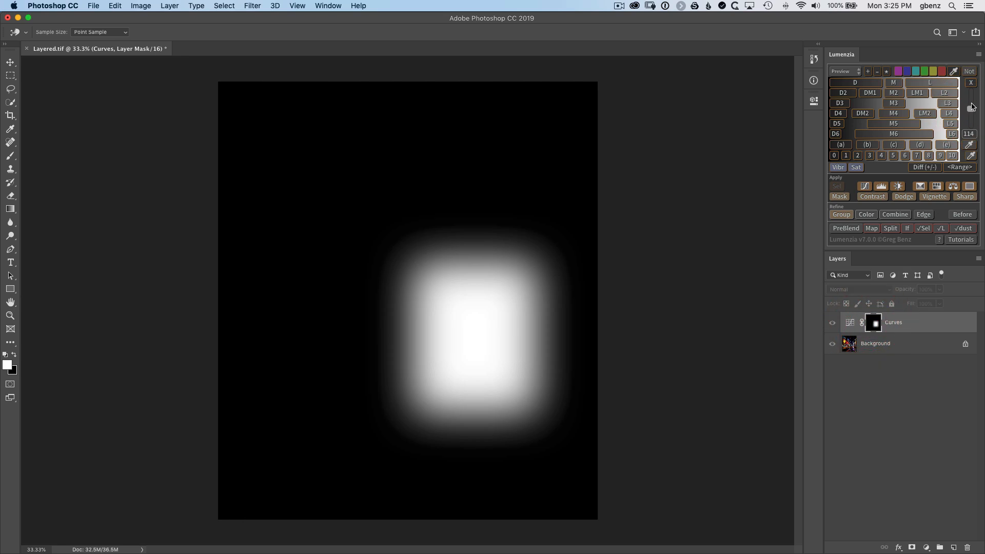
Raise the Curves mask's feathering to 317, return it to 0, and try the Feather setting in the mask's properties.
mouse_move(971, 112)
mouse_down()
mouse_move(971, 101)
mouse_move(976, 128)
mouse_move(973, 106)
mouse_up()
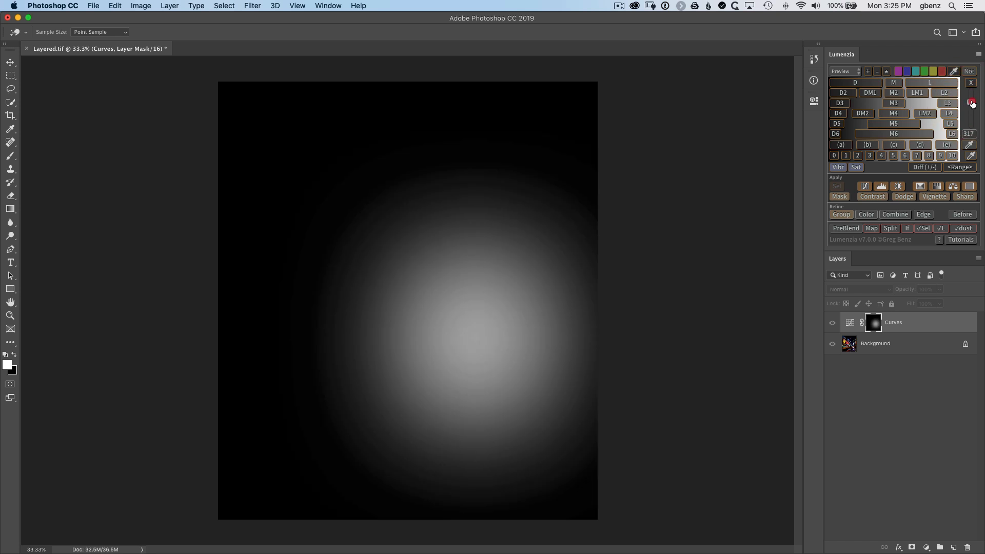
drag(972, 104, 971, 127)
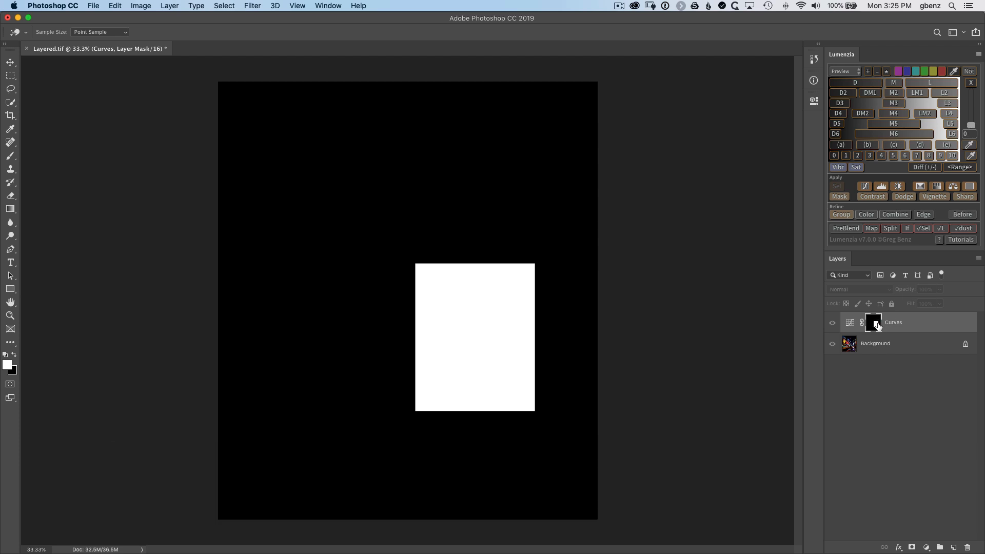
double_click(876, 323)
key(m)
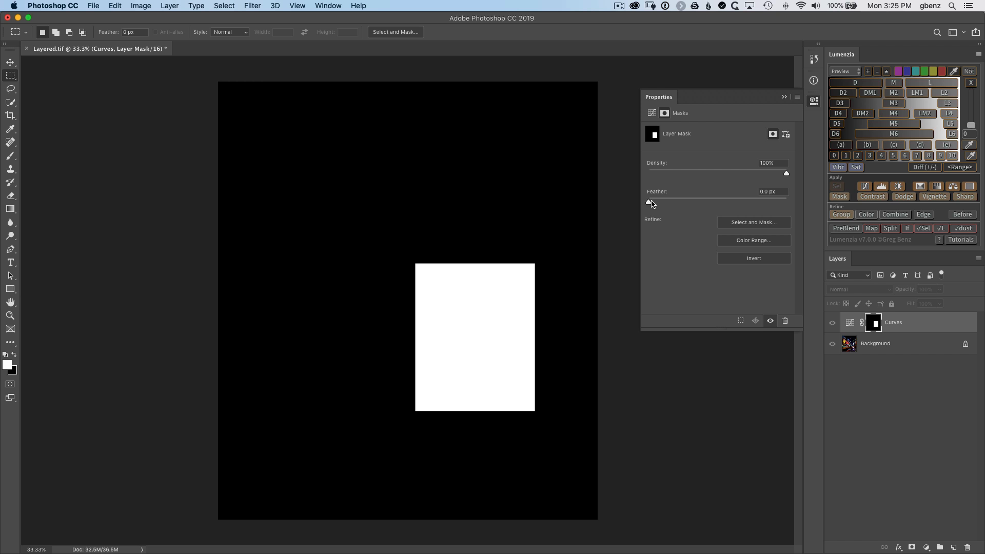
mouse_move(651, 204)
mouse_down()
mouse_move(741, 200)
mouse_move(646, 200)
mouse_up()
Replace the Curves layer's layer mask with an unfeathered vector mask made from a new rectangular selection over the centre buildings and street.
click(966, 548)
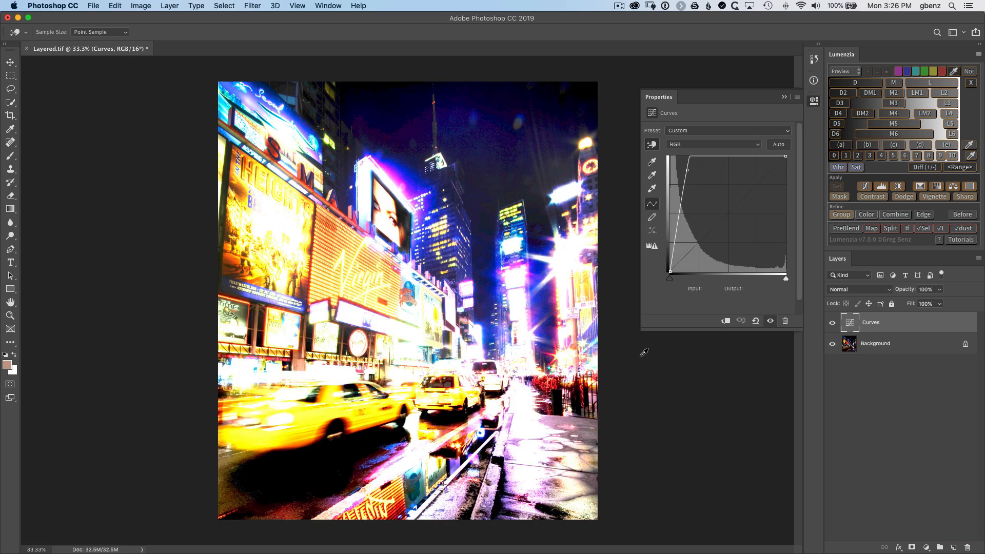
key(m)
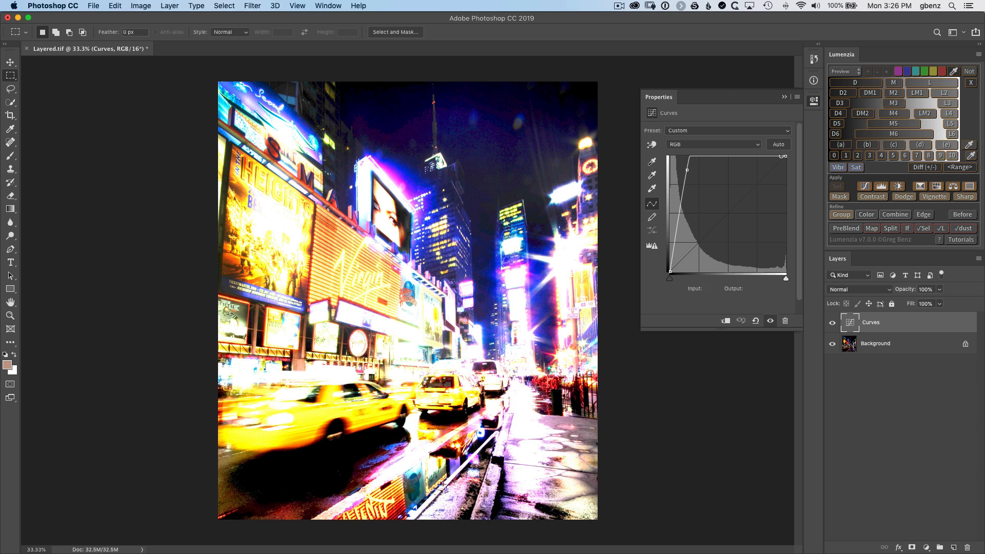
drag(379, 233, 532, 387)
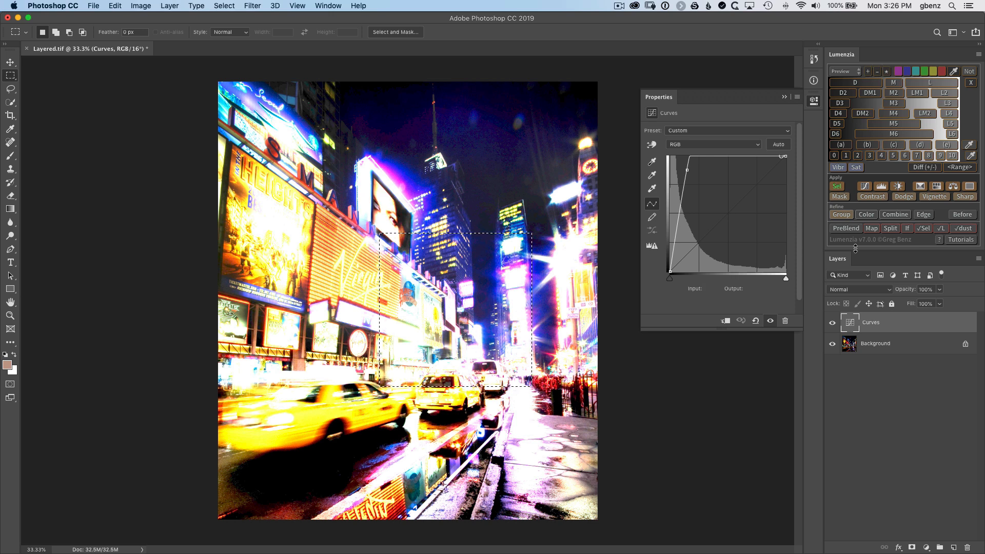
click(841, 198)
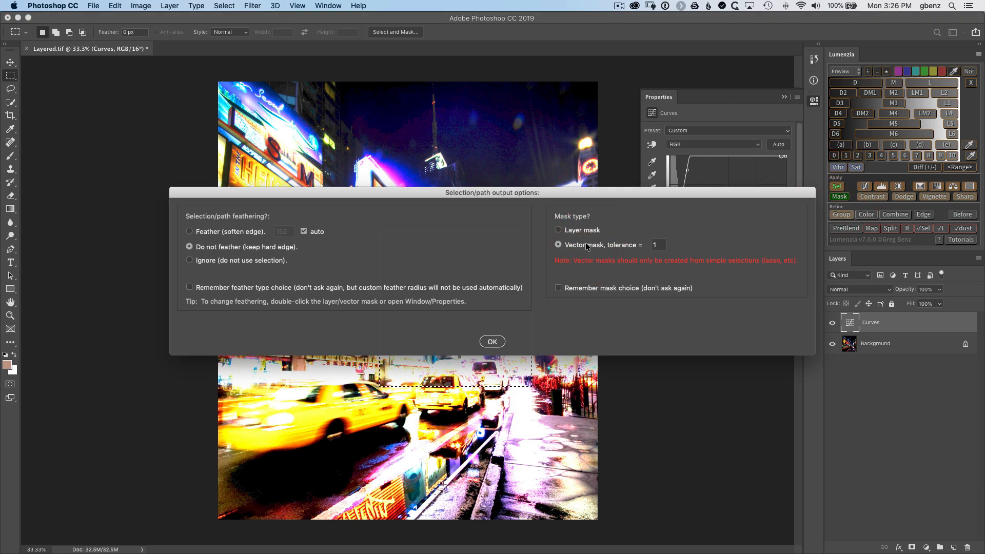
click(502, 343)
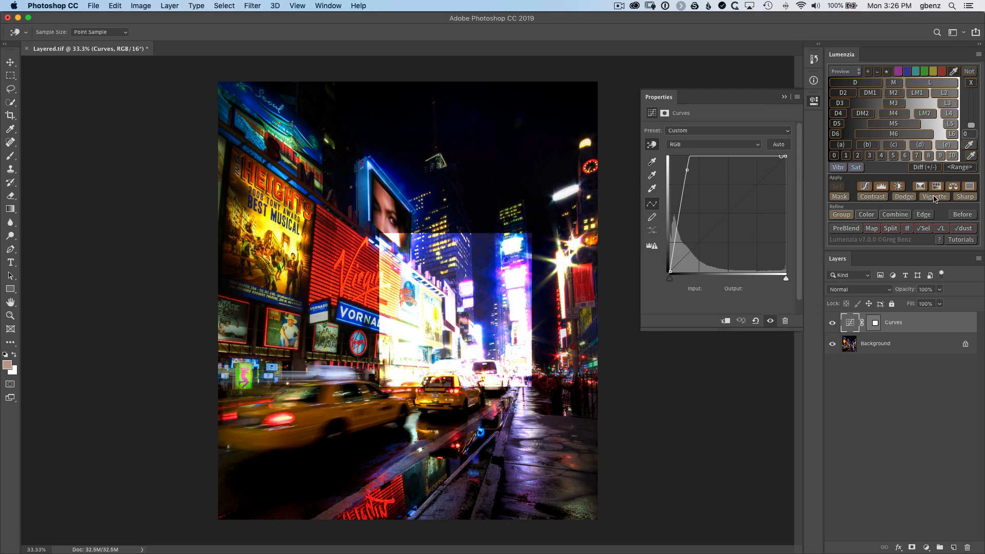
Feather the Curves vector mask to 125 px with the precision slider, raise it to 435 px, and lower it to 6 px.
drag(972, 126, 971, 109)
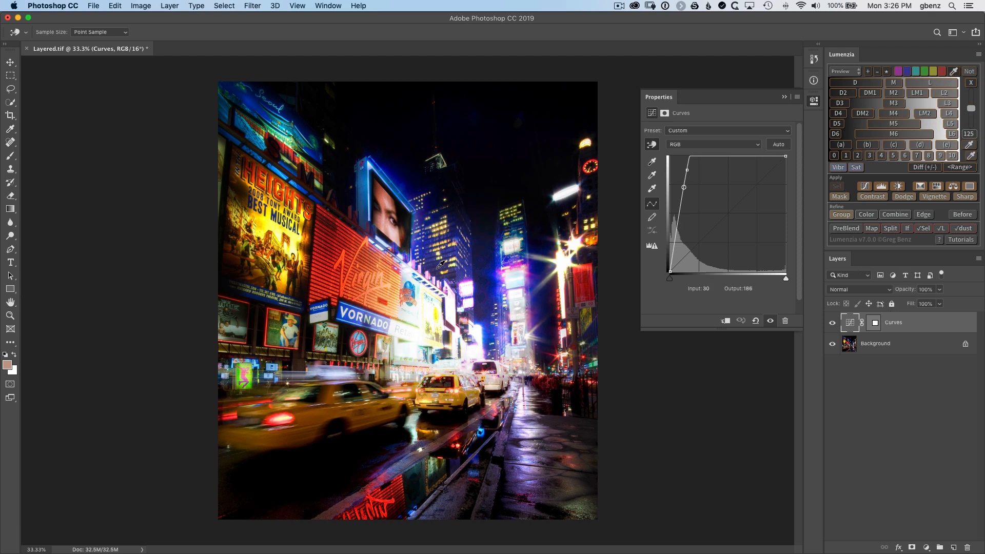
click(876, 324)
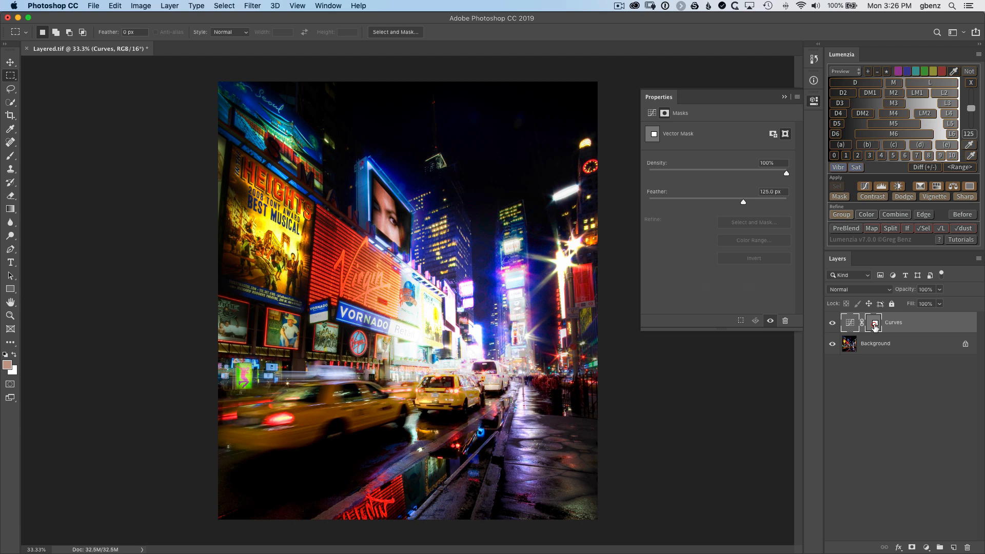
click(972, 112)
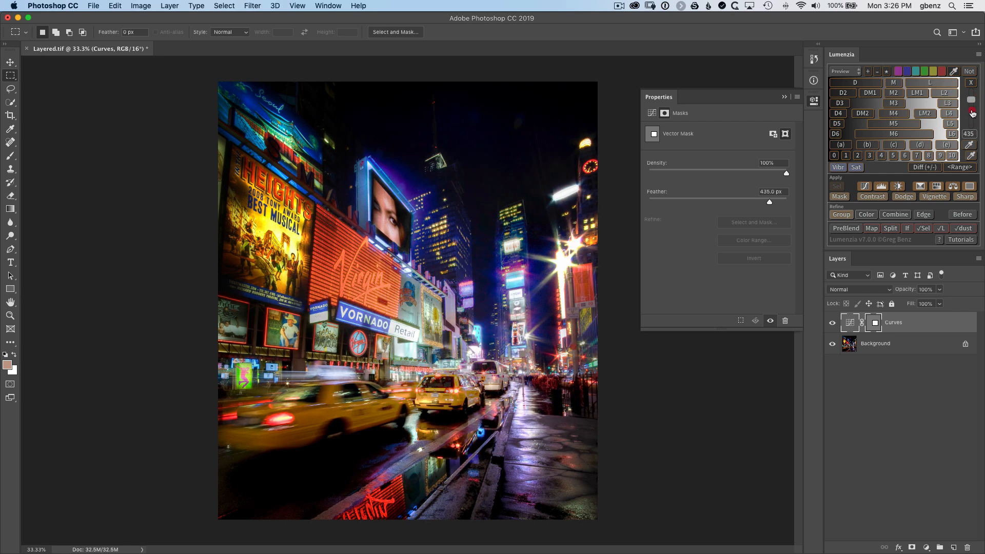
click(972, 112)
drag(972, 111, 972, 122)
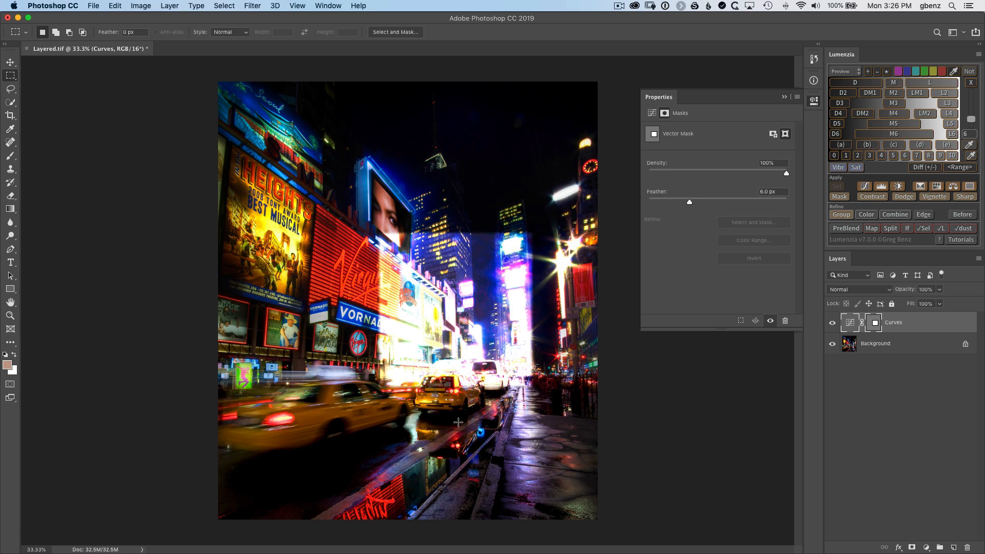
Add an unfeathered layer mask from a rectangle over the taxis and nearby signs, and check Lumenzia's option for keeping independent layer/vector masks.
drag(473, 432, 298, 289)
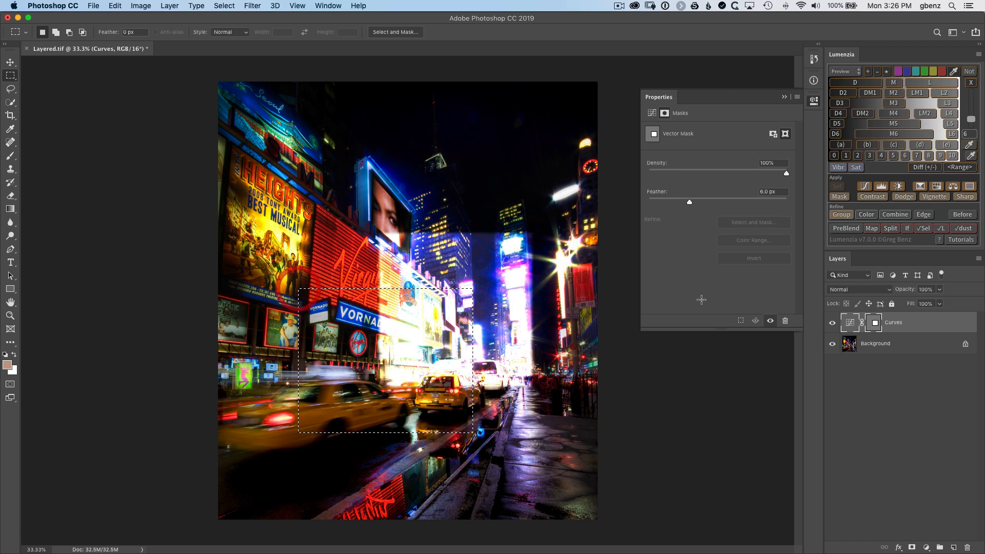
click(840, 197)
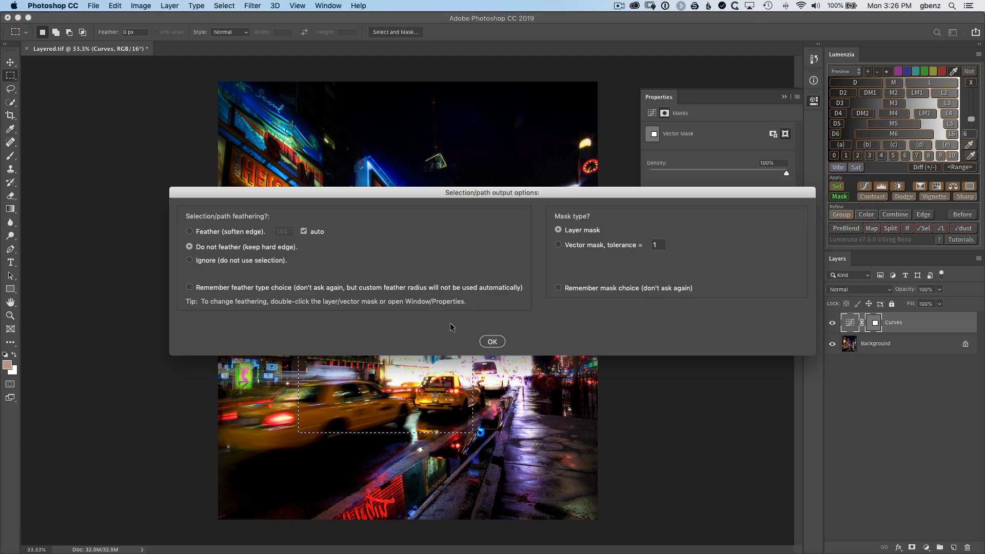
click(492, 342)
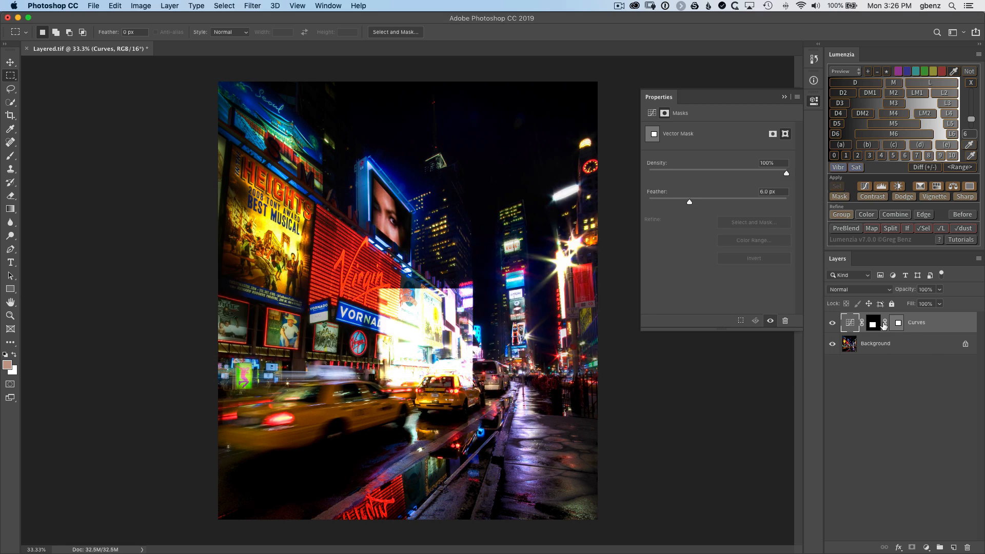
click(979, 54)
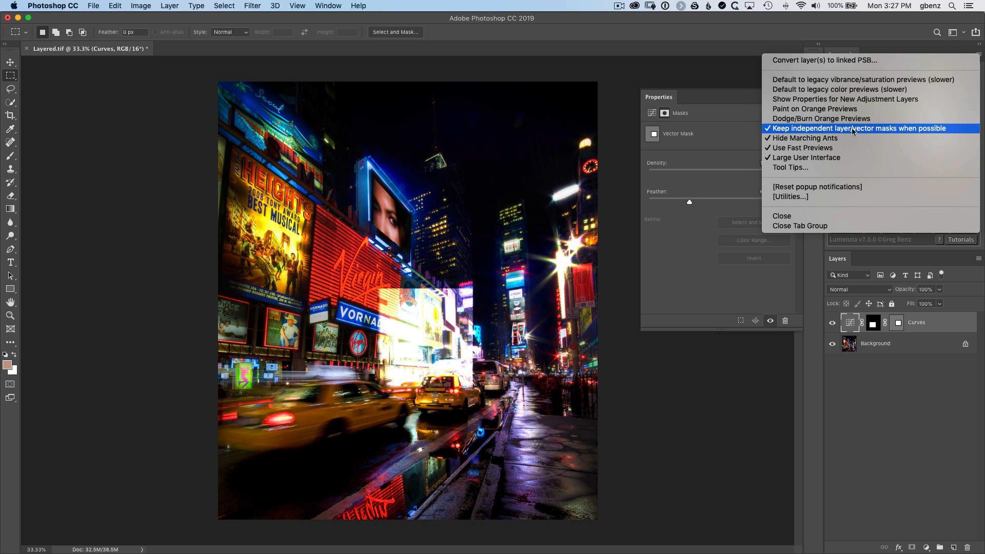
click(815, 249)
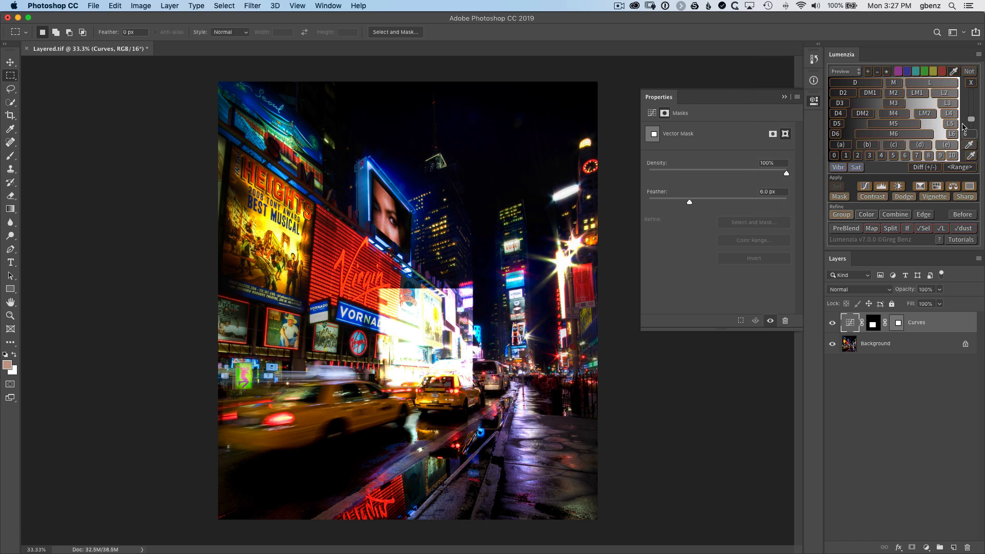
Feather the vector mask to 829 px with the precision slider, then reduce it to 125 px with the layer mask also selected.
drag(969, 121, 971, 93)
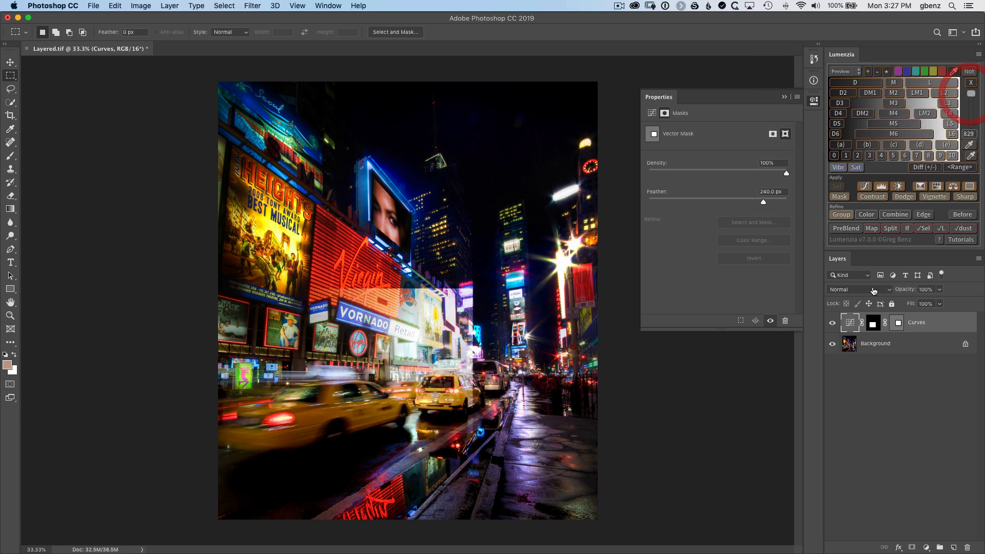
click(897, 325)
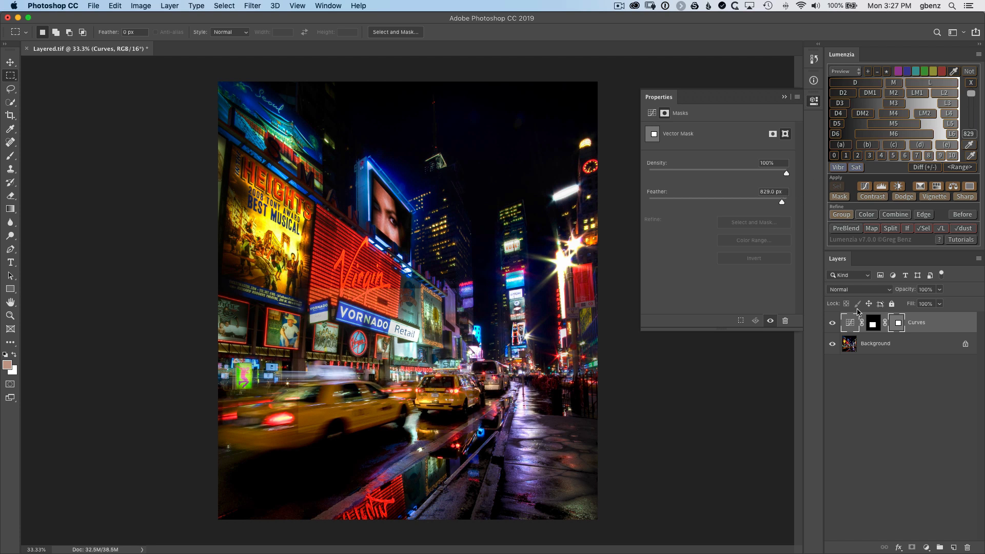
click(876, 330)
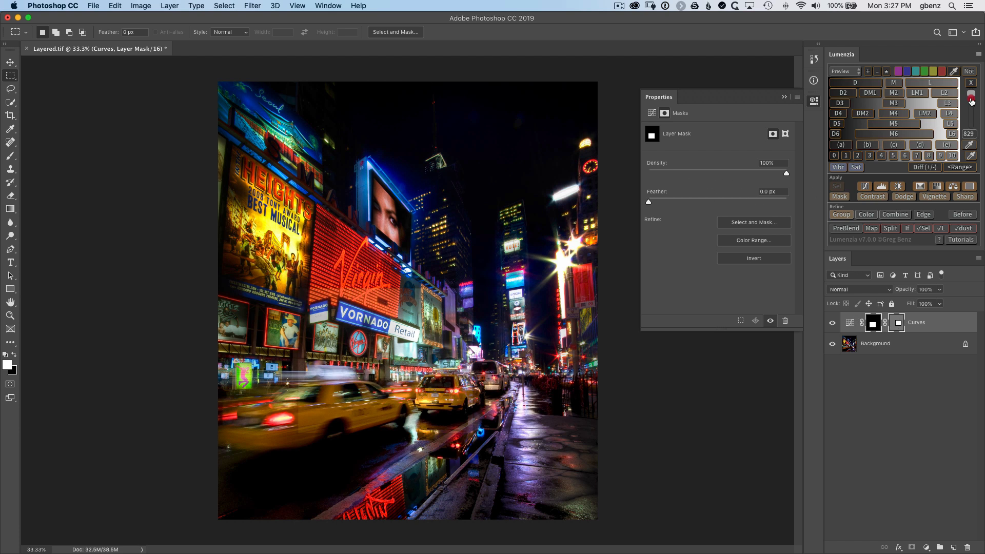
drag(972, 98, 972, 110)
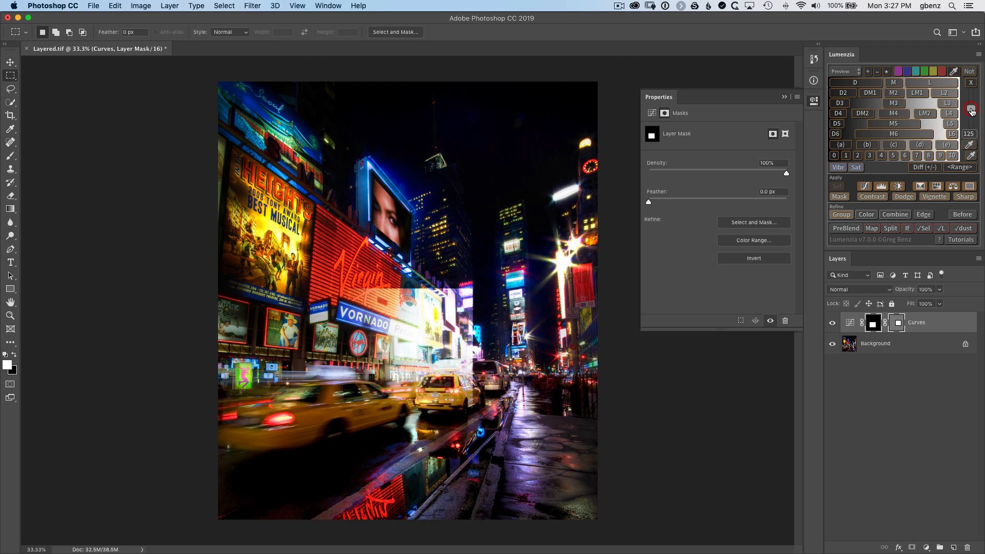
Target the Curves adjustment instead of either mask, reduce the vector mask's feathering sharply, and raise it to 258 with the precision slider.
click(897, 325)
mouse_move(974, 129)
mouse_down()
mouse_move(971, 101)
mouse_move(972, 126)
mouse_up()
click(850, 324)
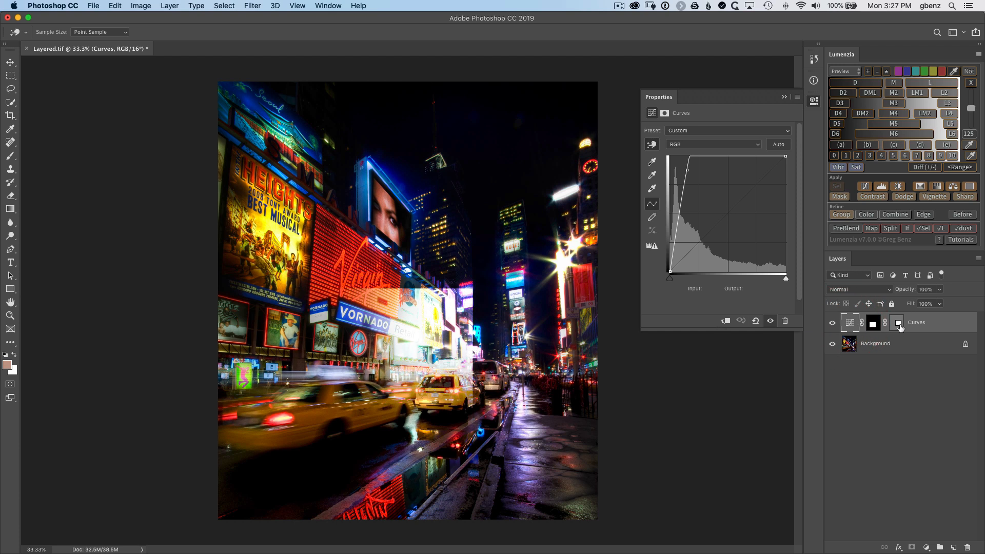
click(971, 120)
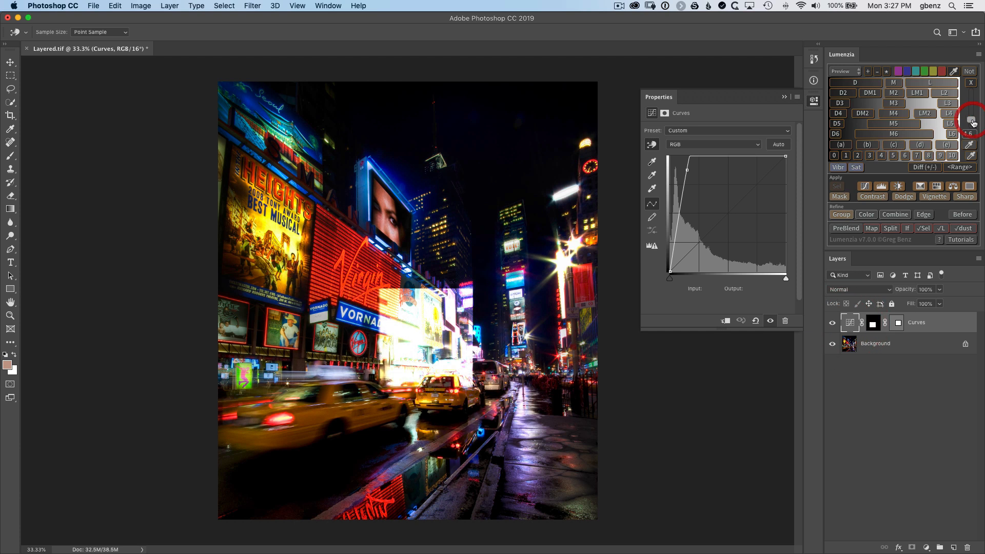
click(971, 105)
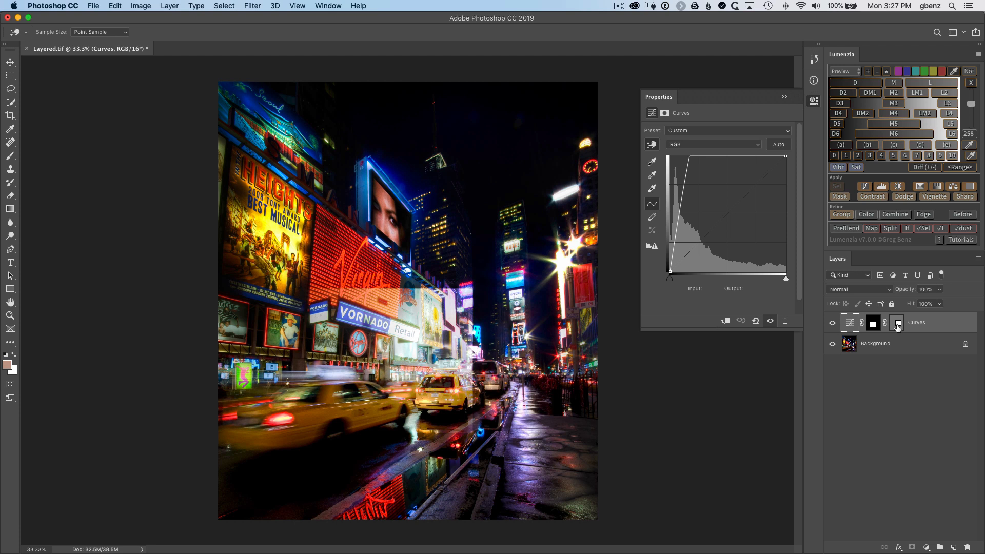
Select only the Curves layer mask and feather it with the precision slider, first to 20 px and then to 361 px.
click(874, 323)
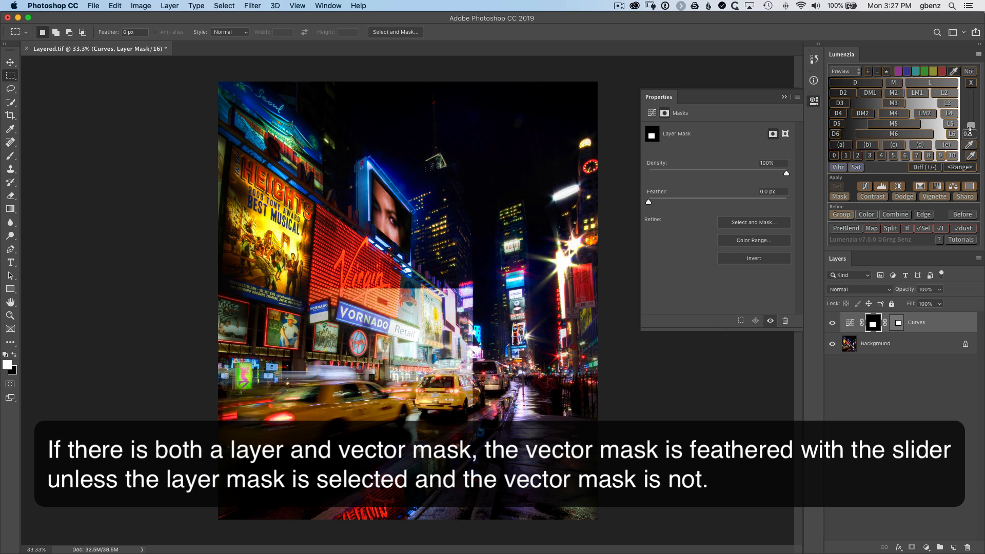
drag(972, 126, 971, 116)
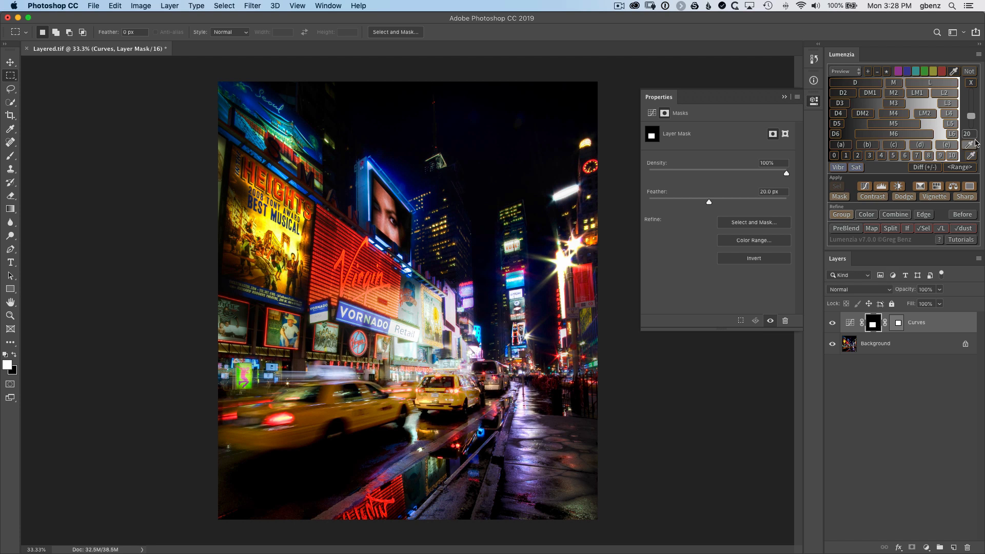
drag(971, 116, 971, 102)
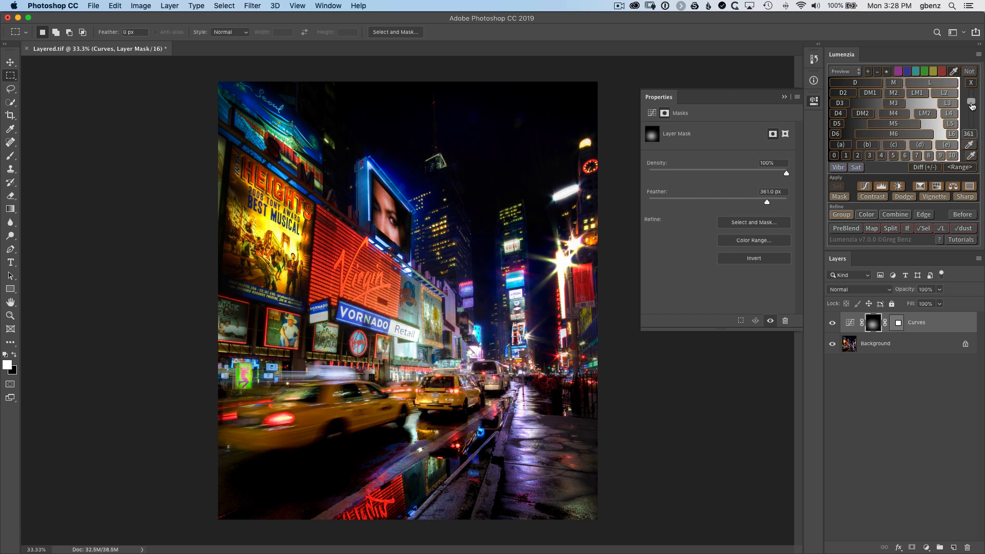